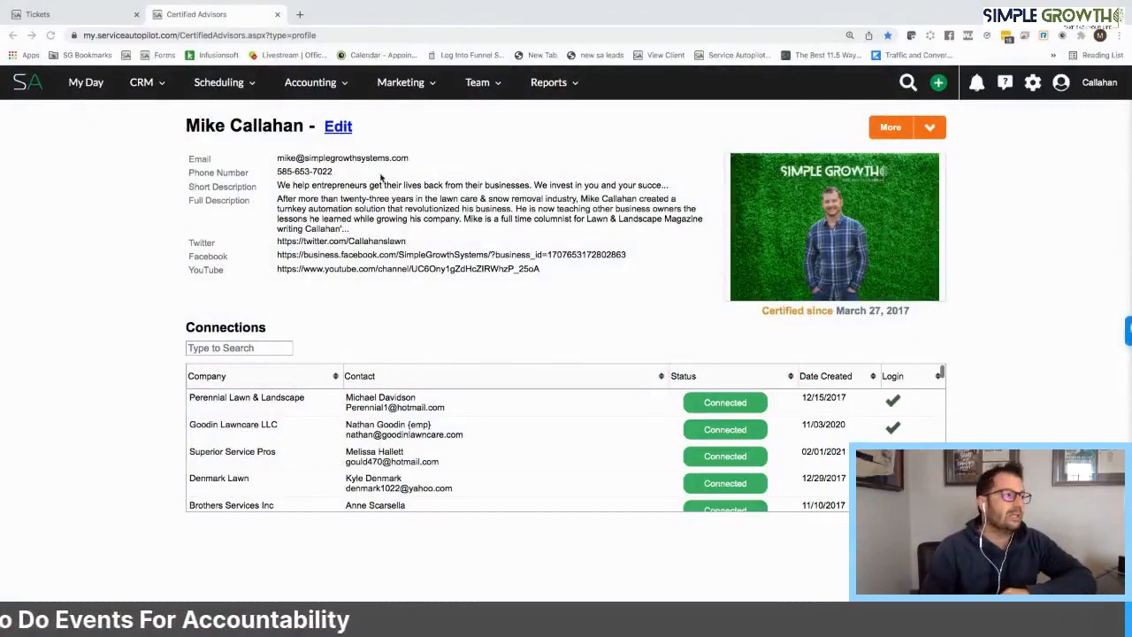
Start a new lead from My Day and enter the lead's first and last name
left_click(82, 84)
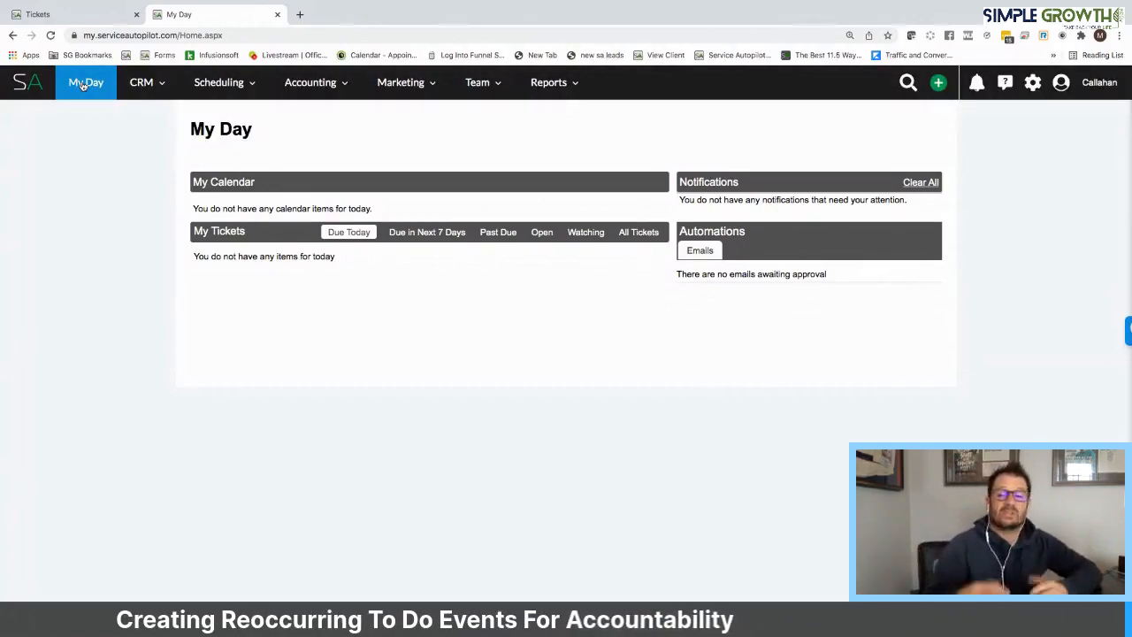
left_click(939, 83)
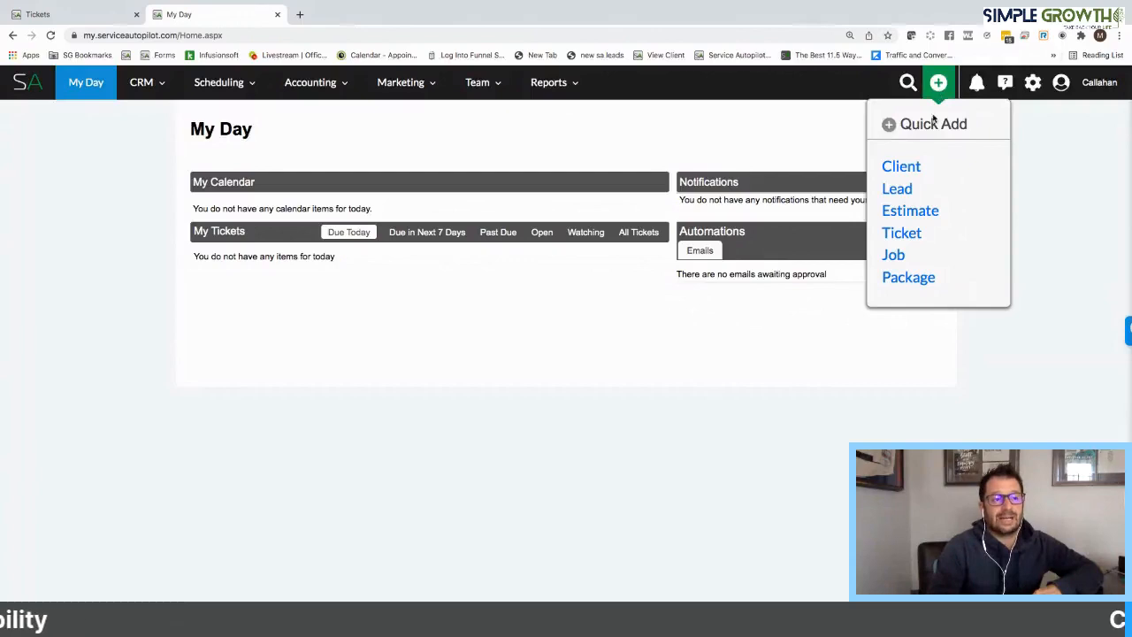
left_click(899, 190)
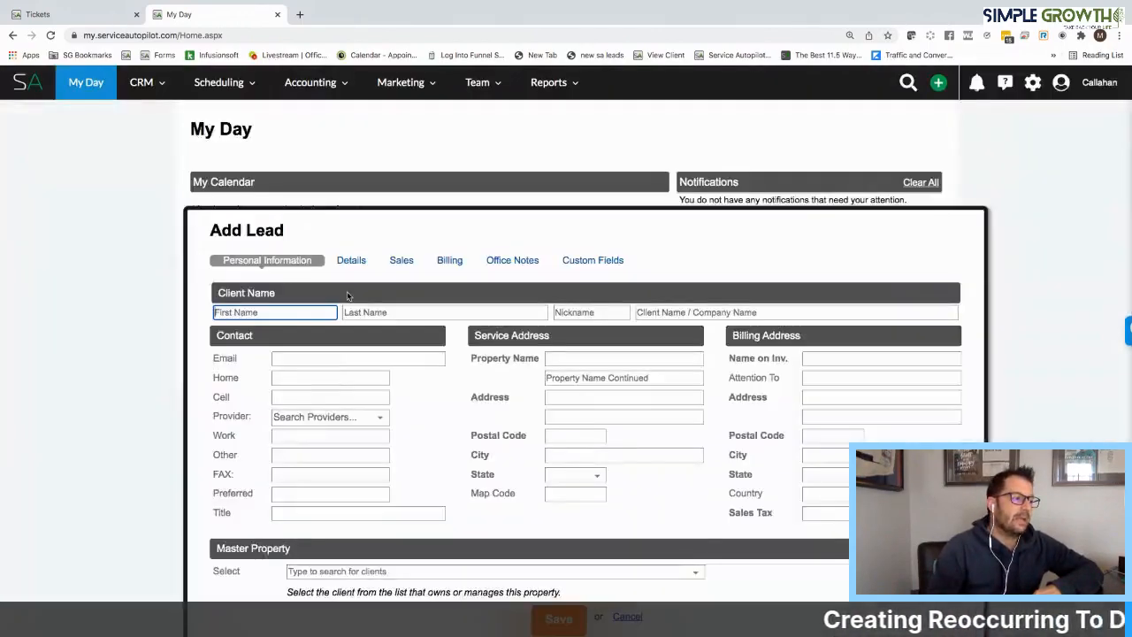
left_click(293, 313)
left_click(274, 335)
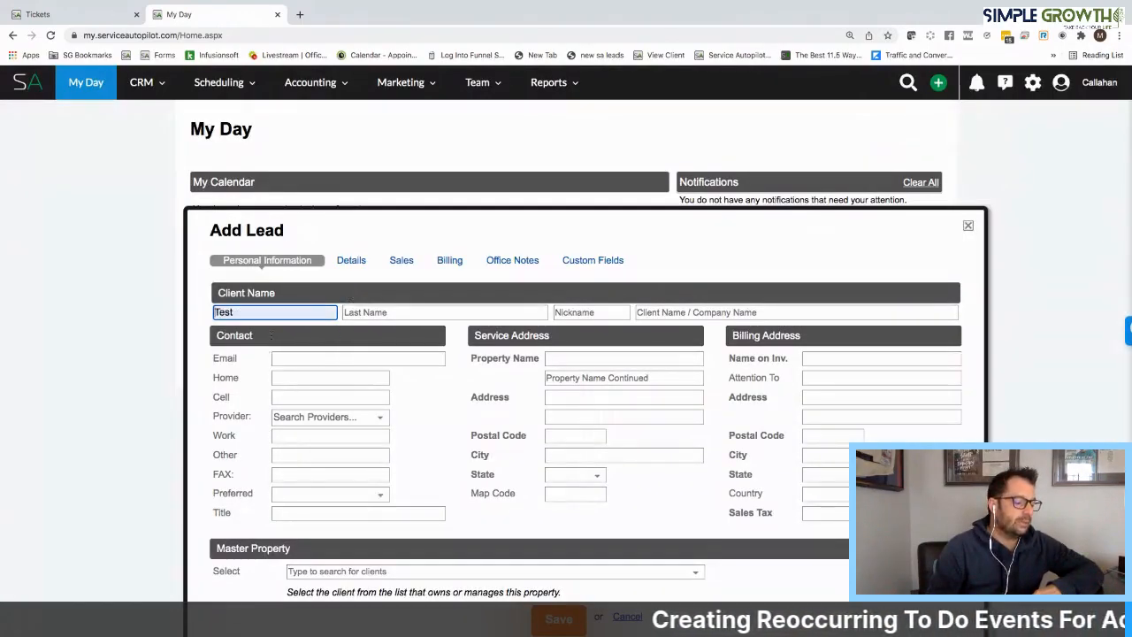
left_click(389, 312)
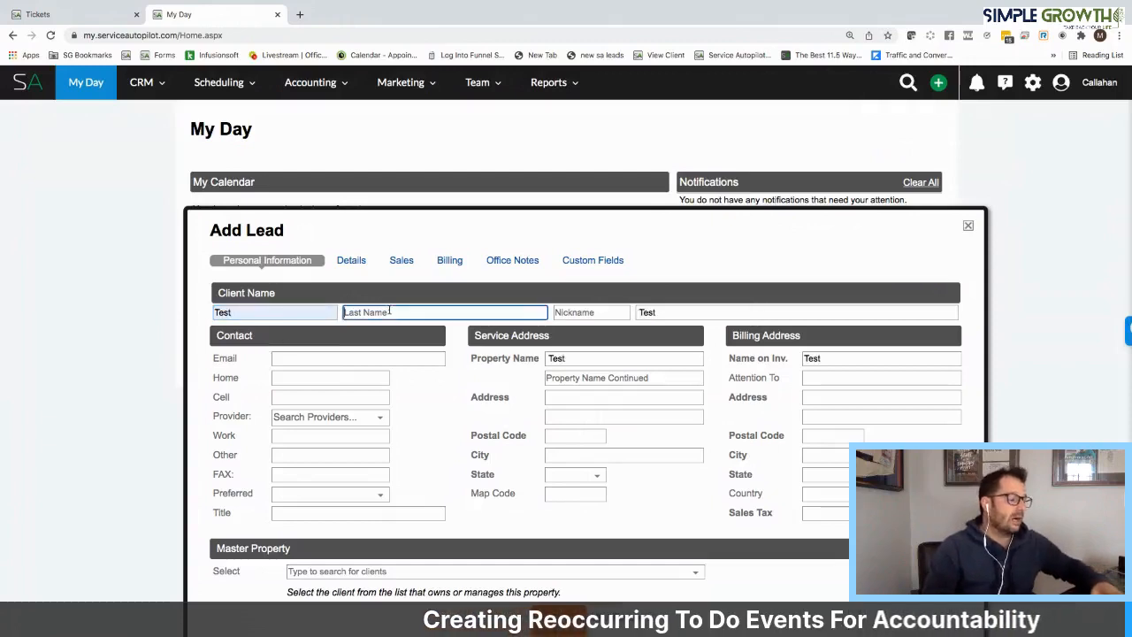
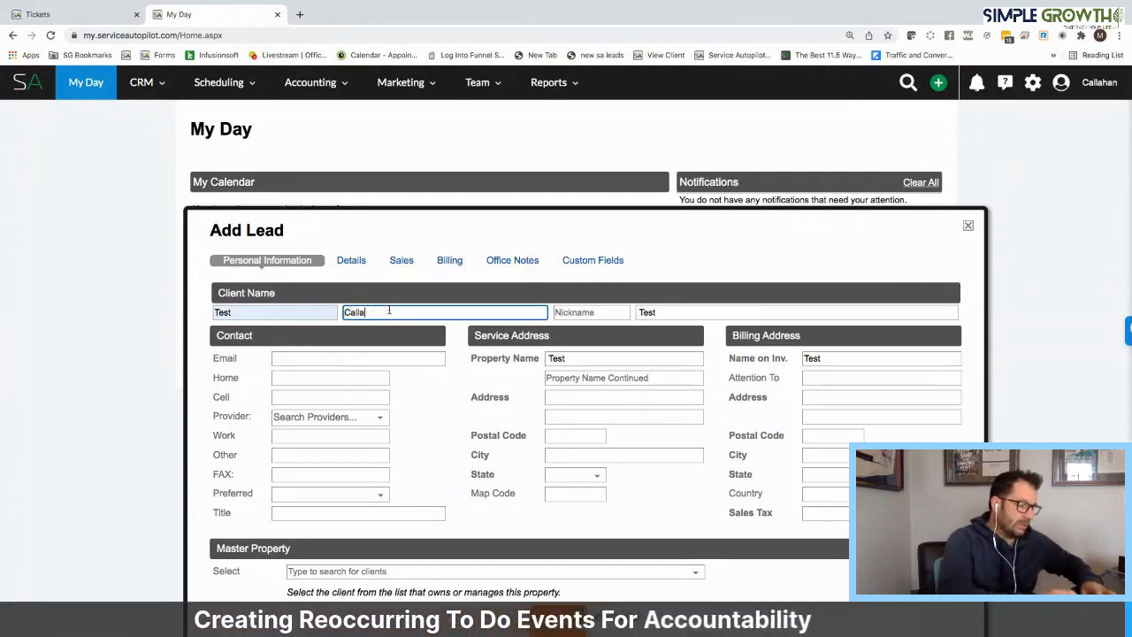
Fill in the lead's service street address and postal code, and confirm the matching city
left_click(570, 399)
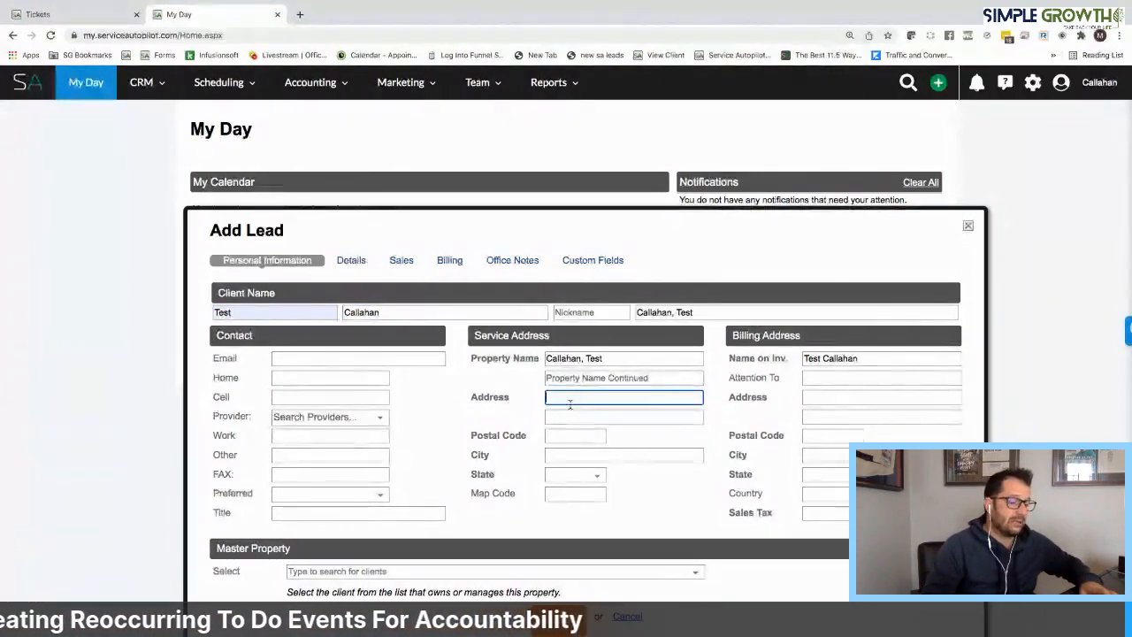
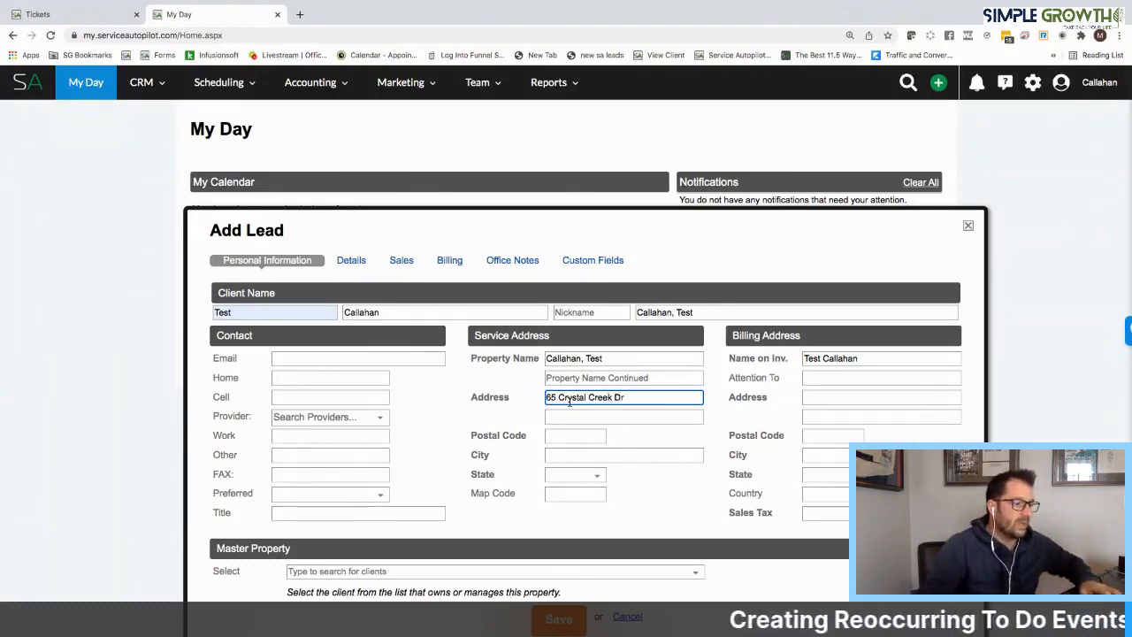
left_click(573, 455)
left_click(564, 435)
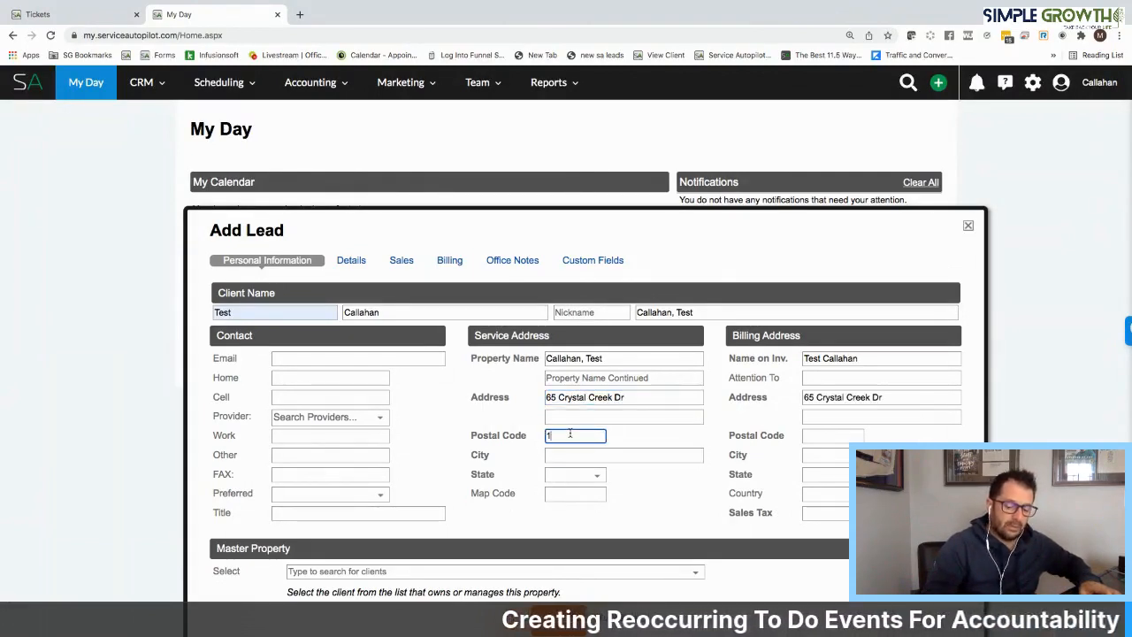
type("14612")
left_click(765, 454)
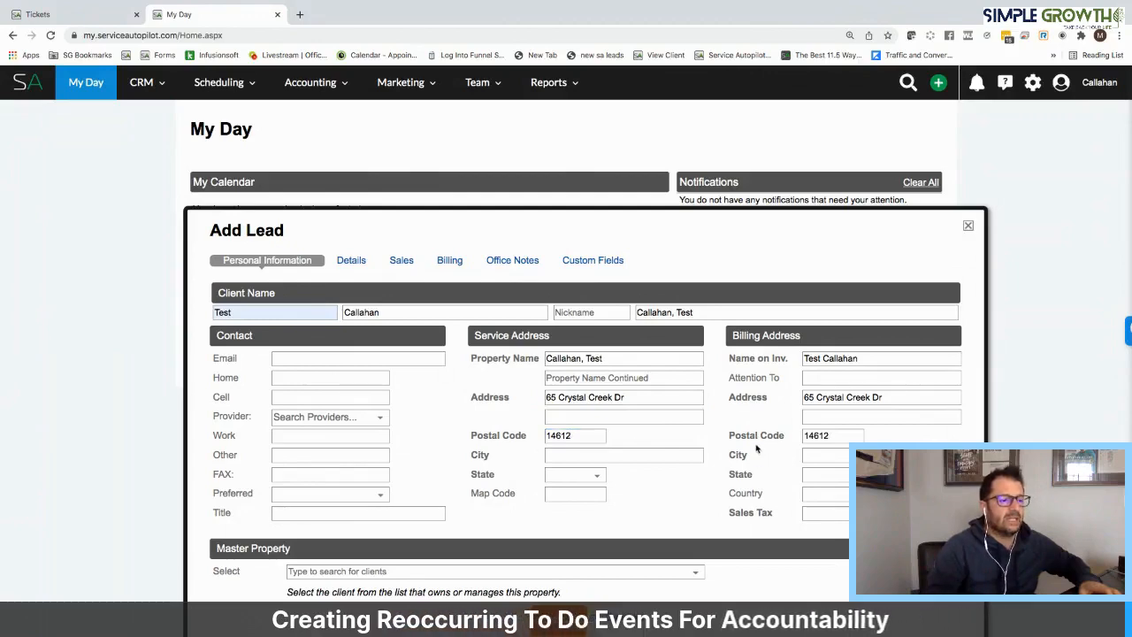
left_click(495, 391)
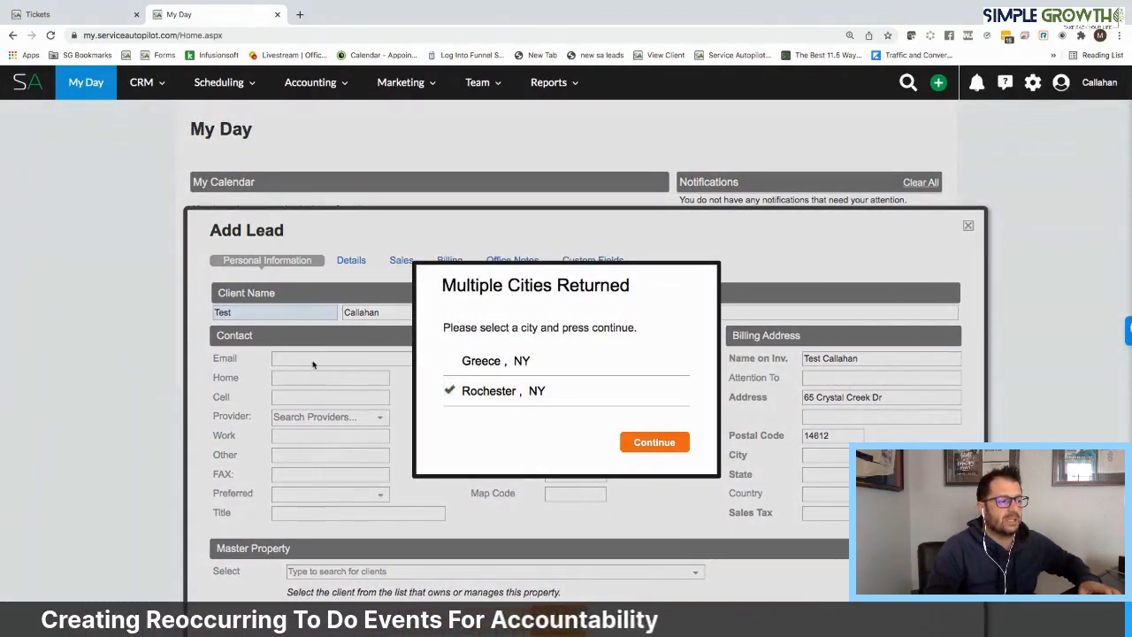
left_click(654, 443)
Enter the lead's e-mail address and cell phone number
left_click(316, 359)
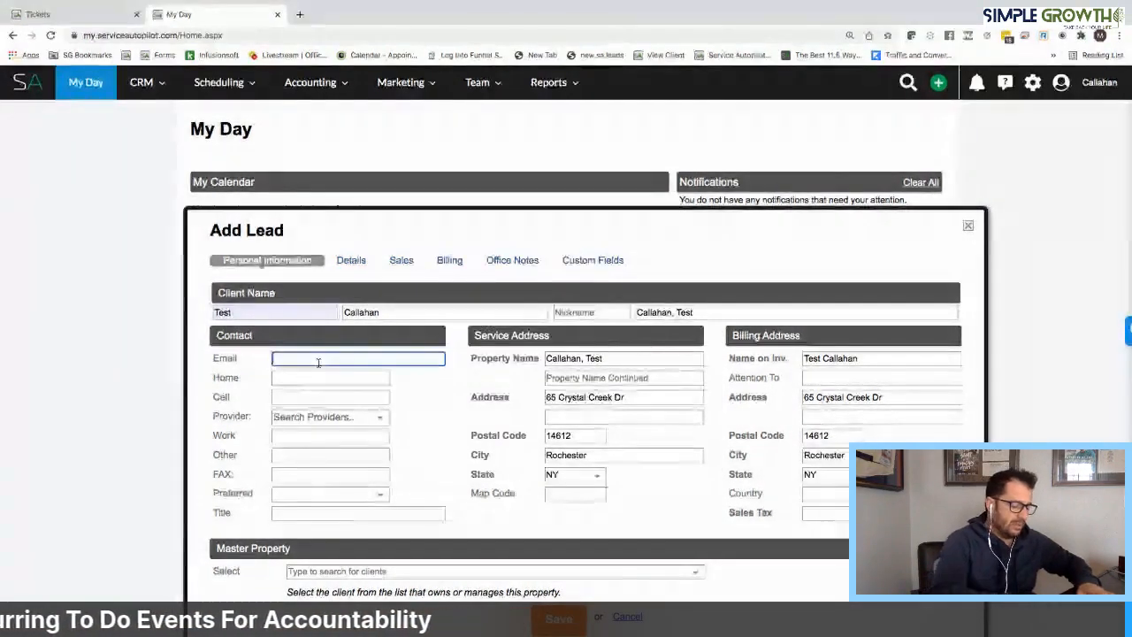
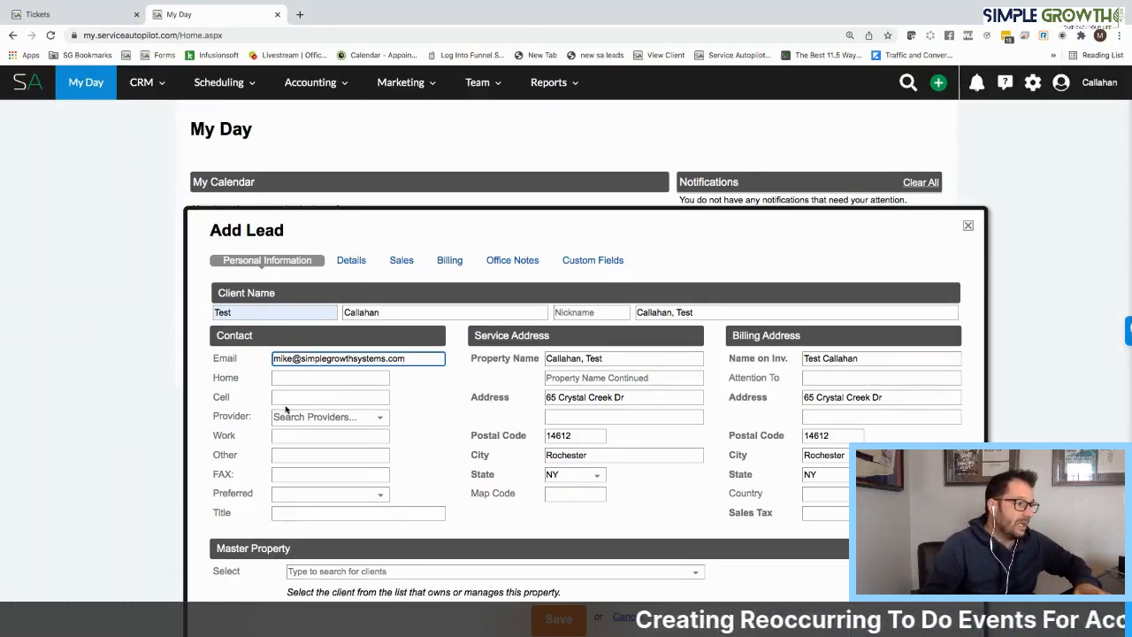
left_click(288, 398)
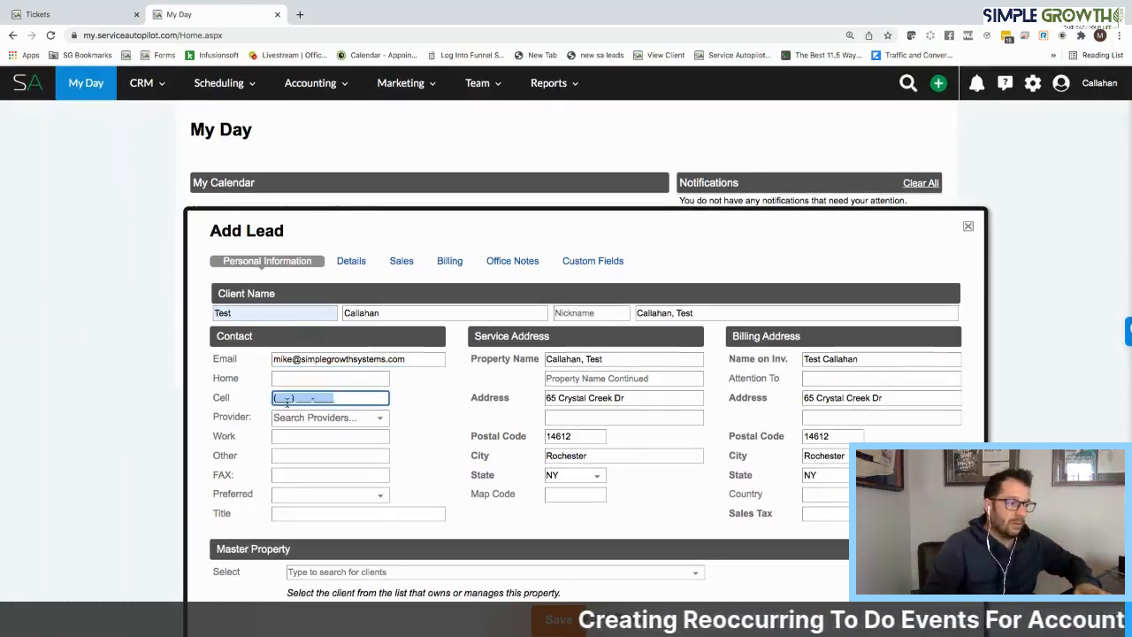
type("555) 555-5555")
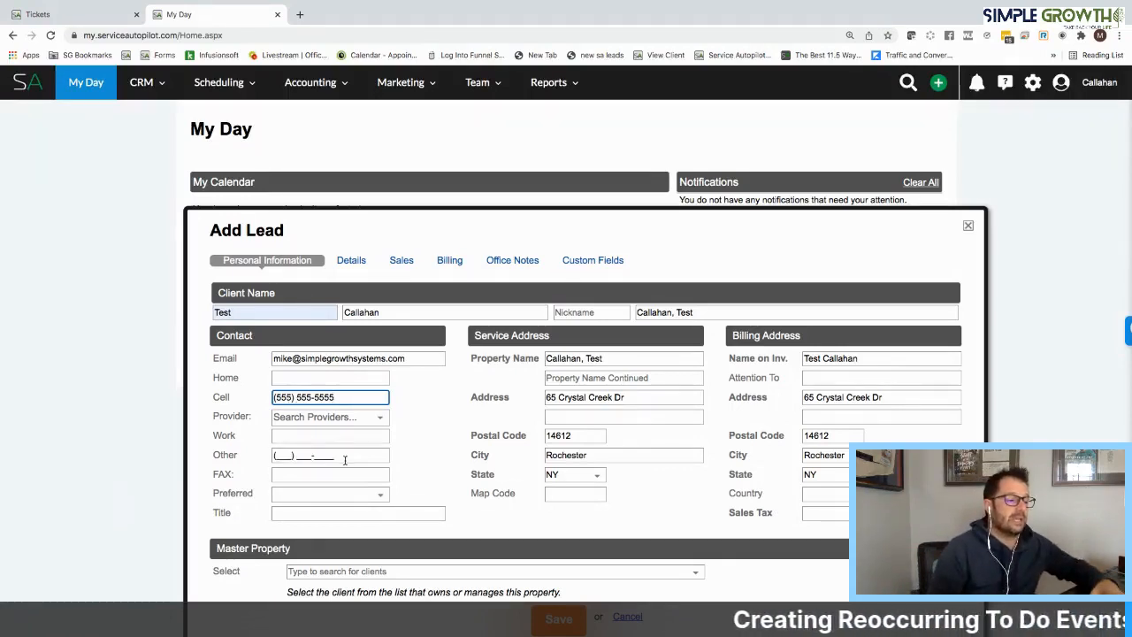
Set the lead's account type to Residential in its details
left_click(350, 260)
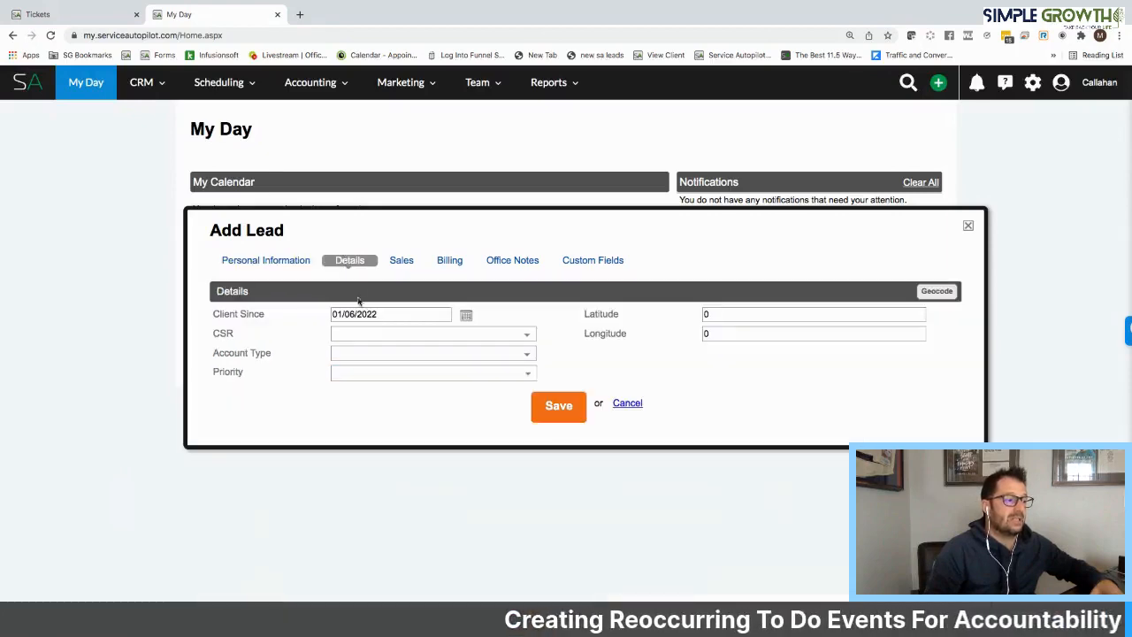
left_click(356, 353)
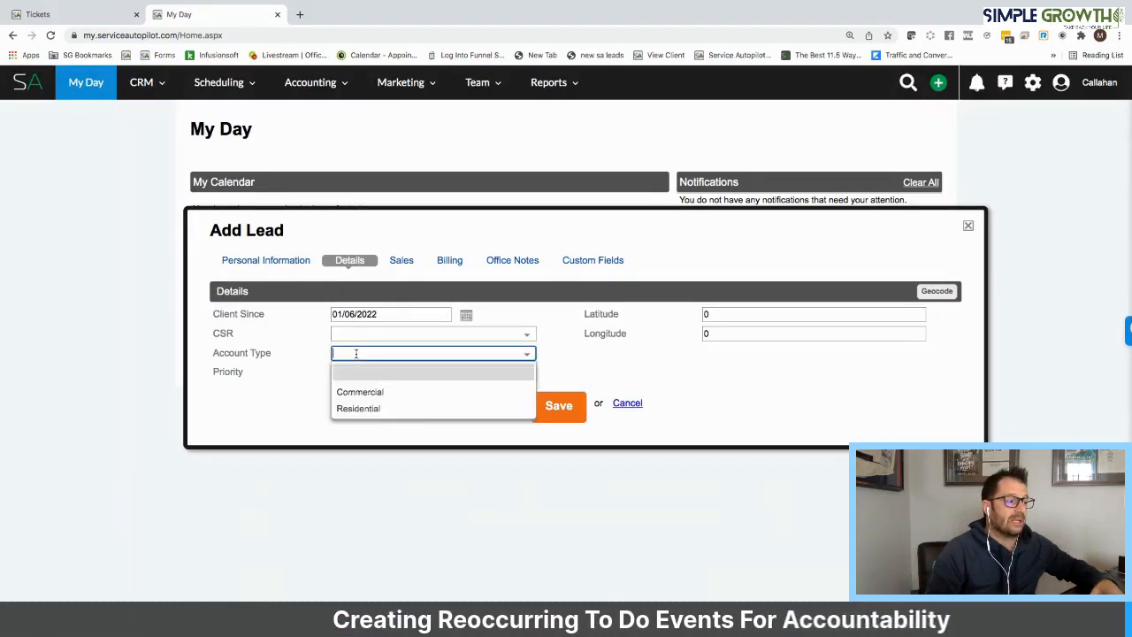
left_click(359, 404)
Set the lead's source to 9 Around Via Computer and save the lead, continuing past the duplicate check
left_click(401, 260)
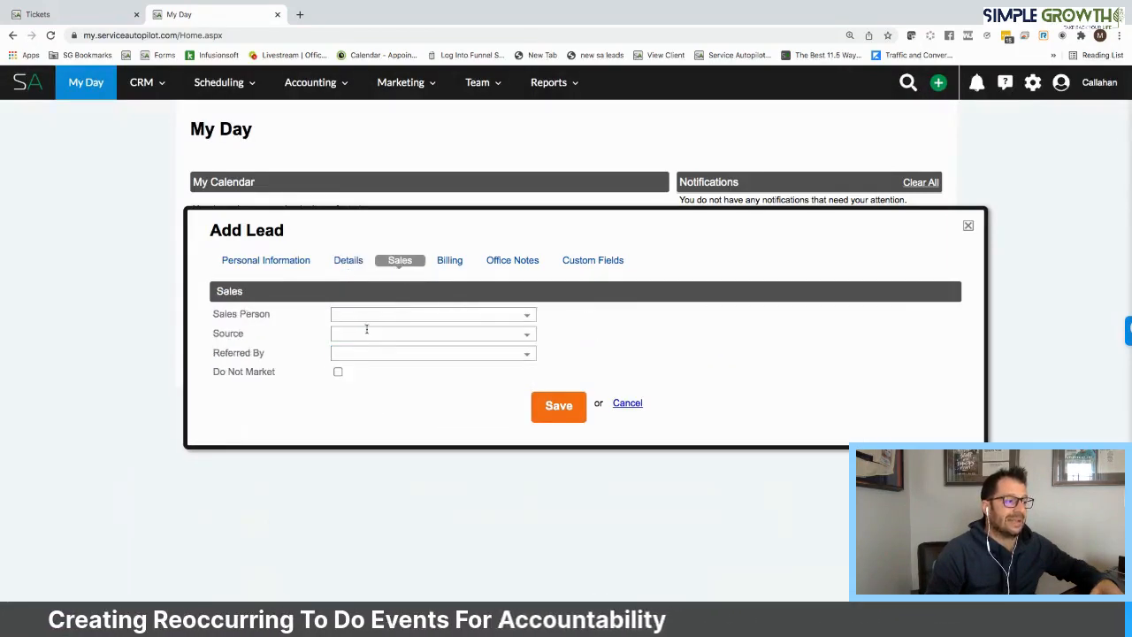
left_click(367, 333)
left_click(382, 420)
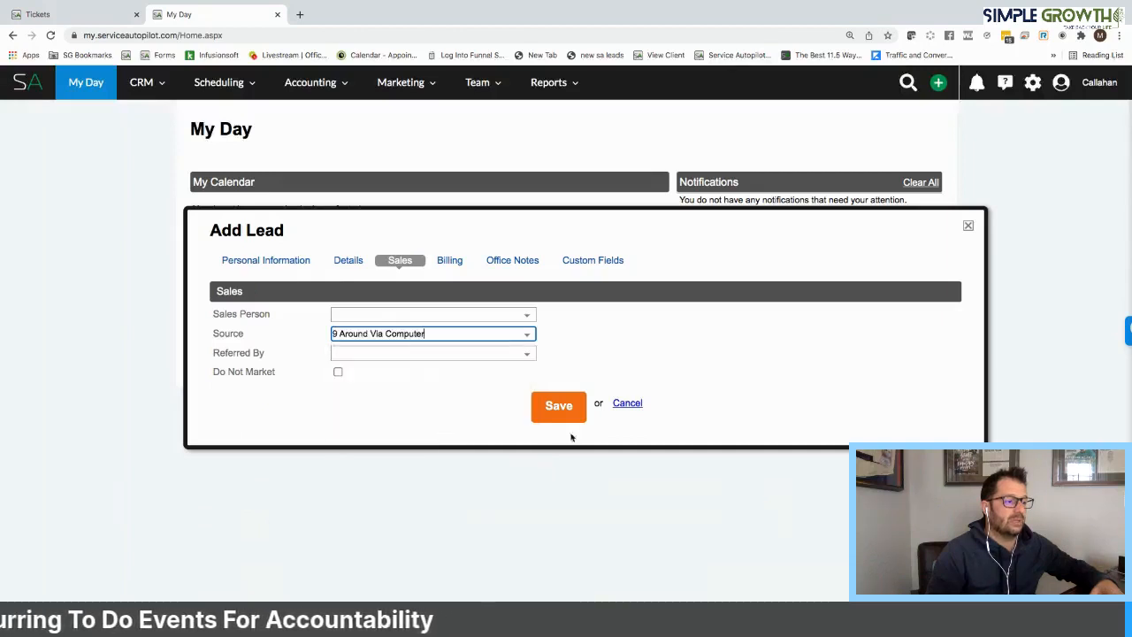
left_click(559, 412)
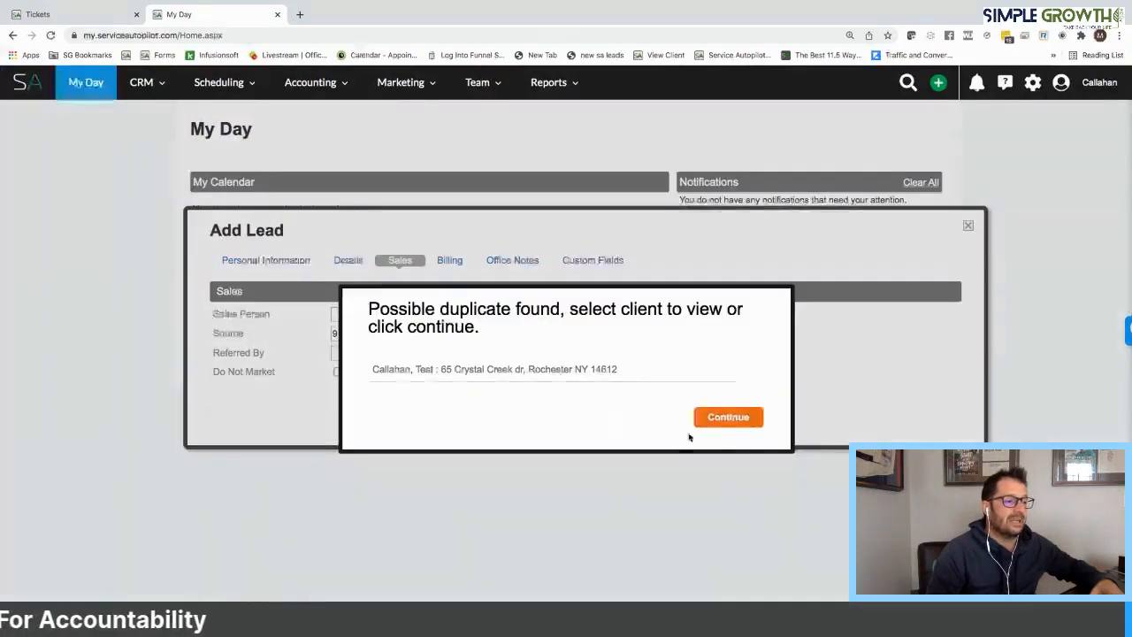
left_click(713, 416)
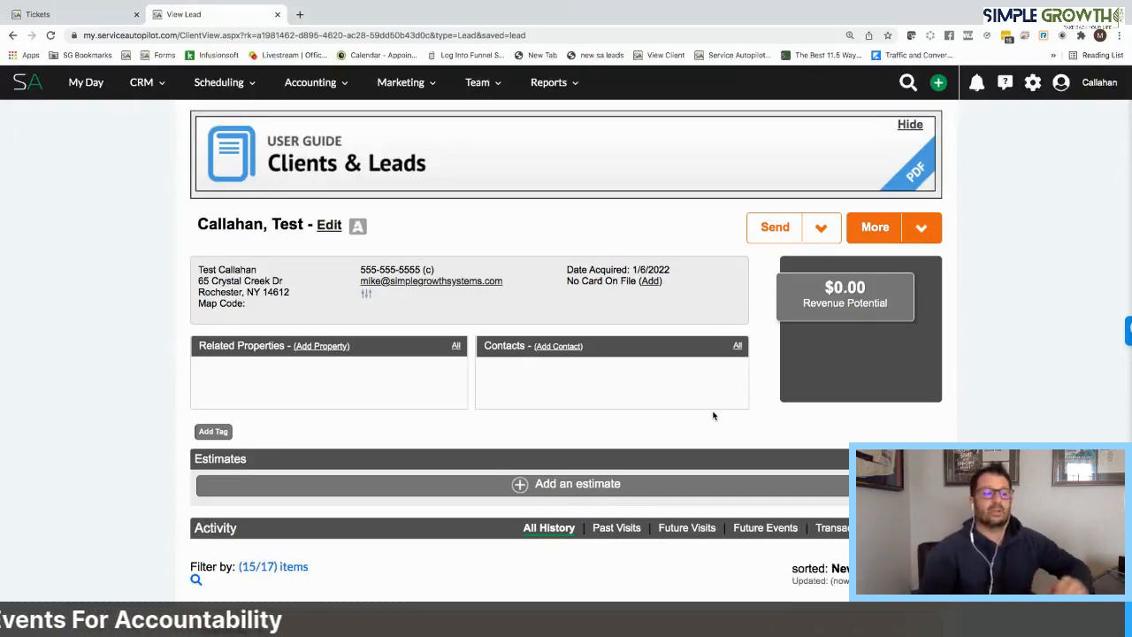
Add a ticket of type Event to the lead, with both ticket category and event category set to Estimate
left_click(922, 229)
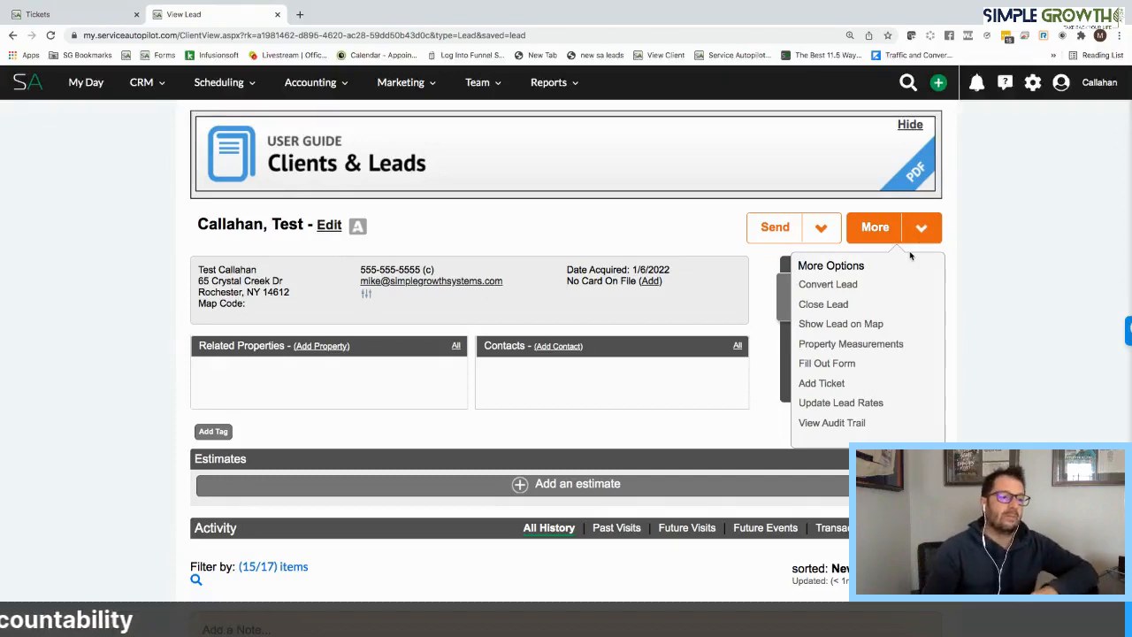
left_click(820, 384)
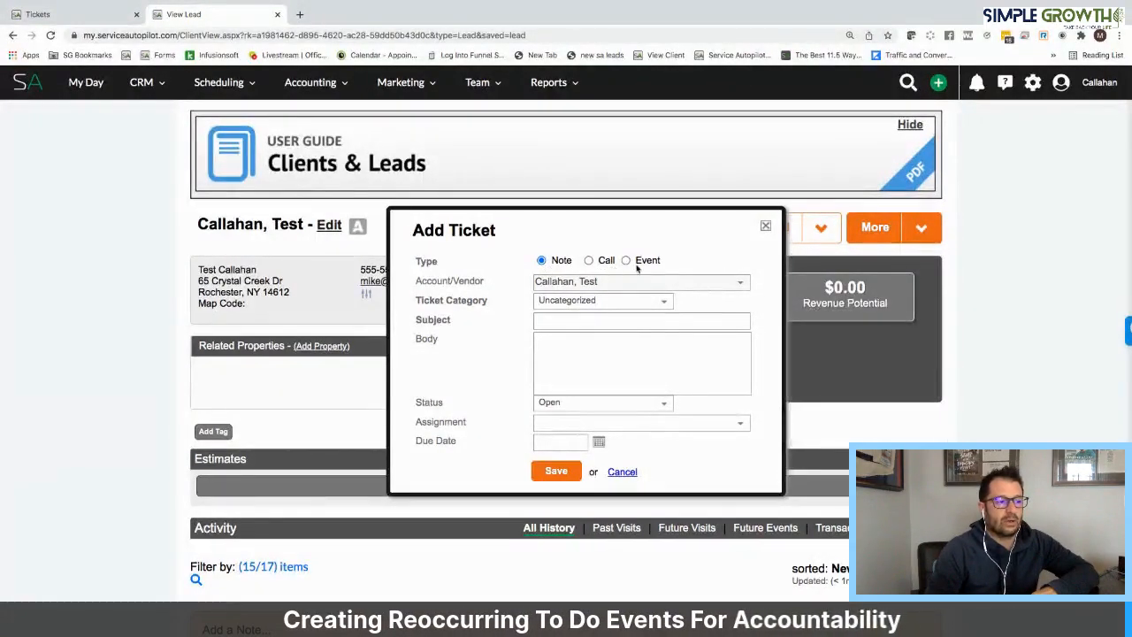
left_click(626, 260)
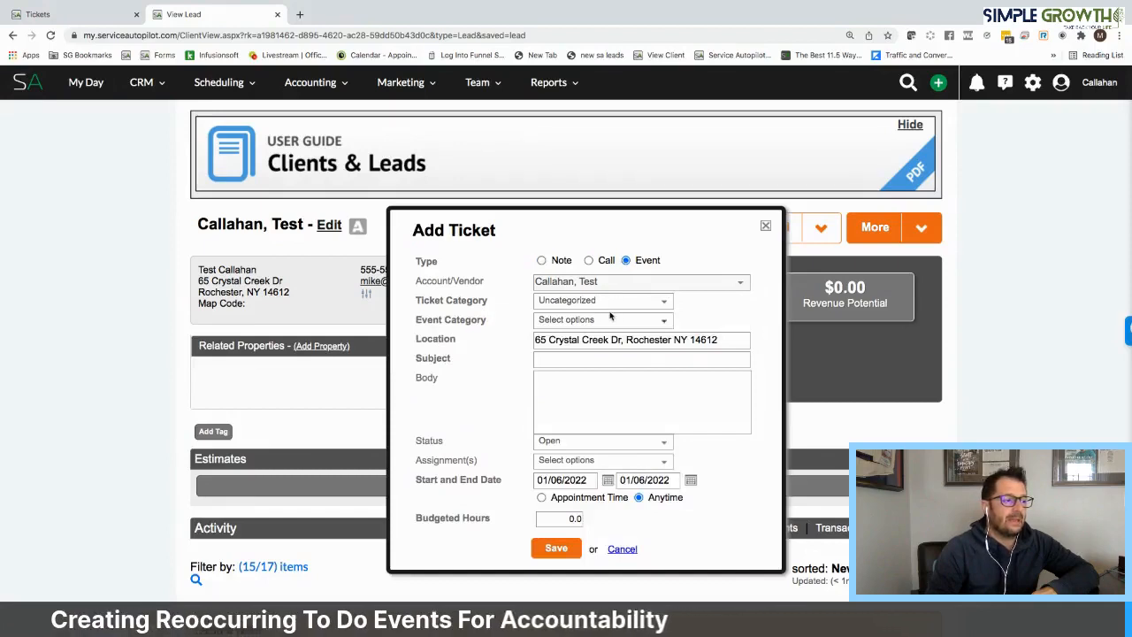
left_click(611, 301)
scroll(604, 405, "down", 3)
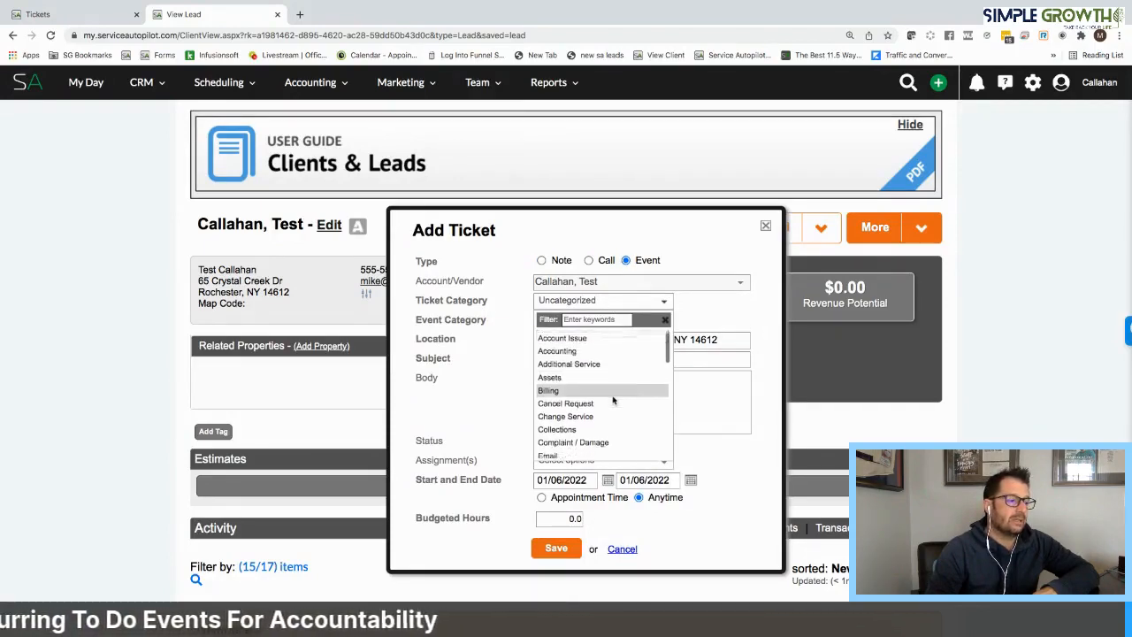
left_click(566, 403)
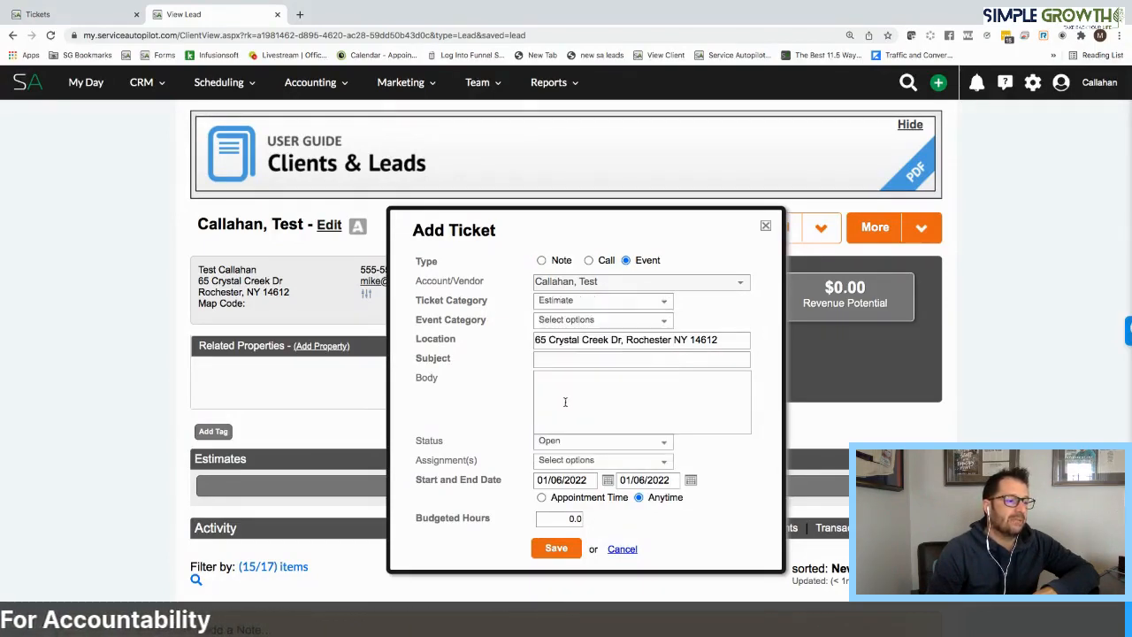
left_click(582, 320)
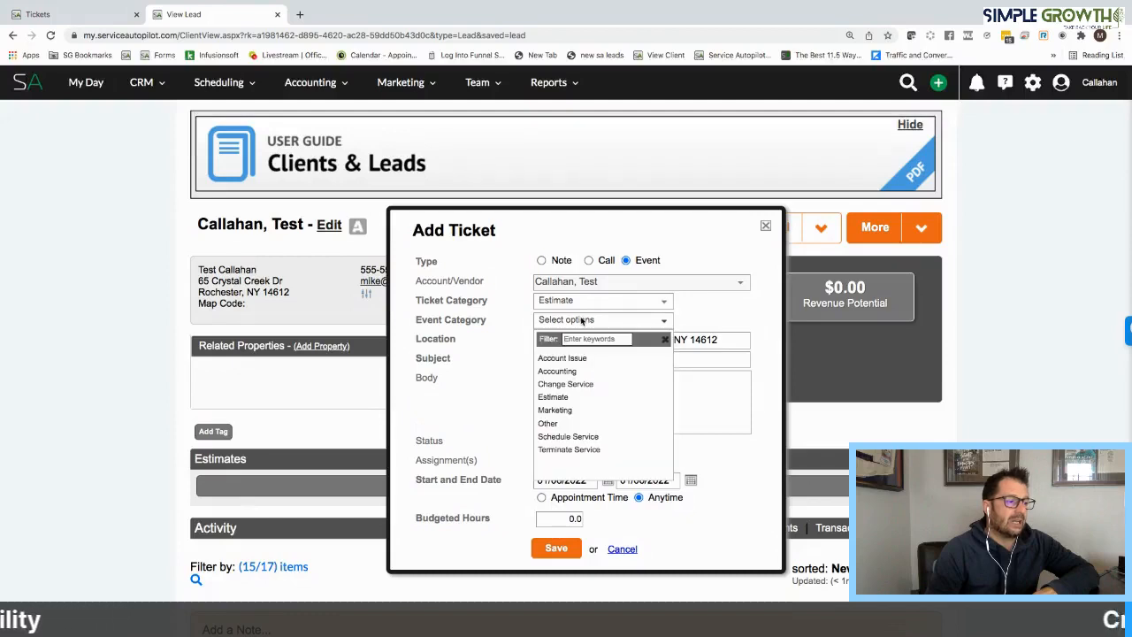
left_click(579, 398)
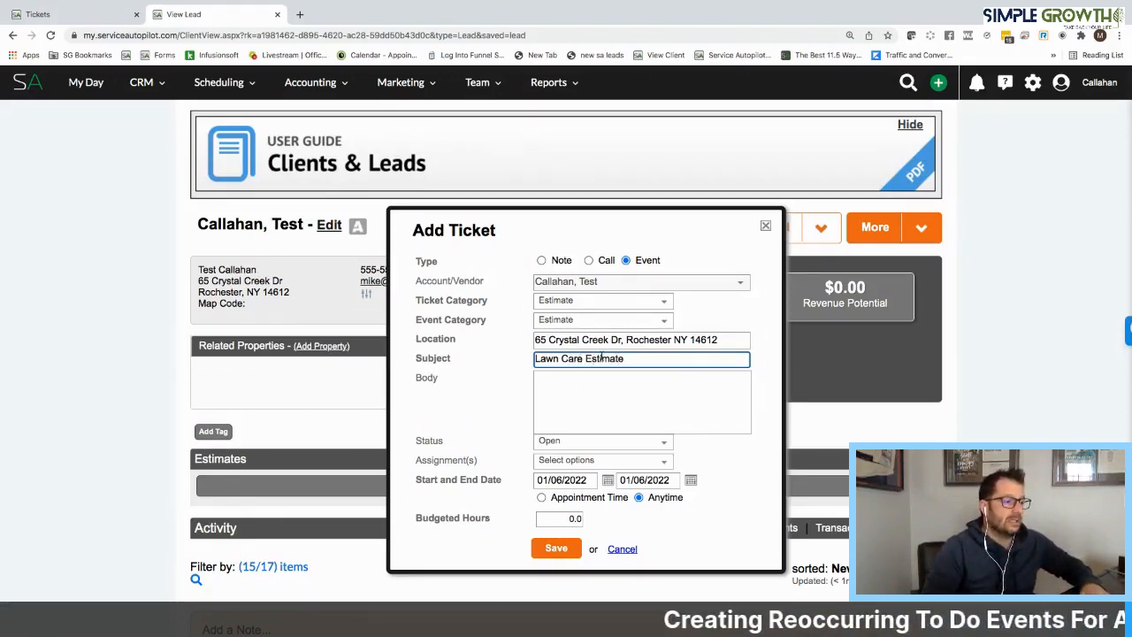
Give the ticket the subject "Lawn Care Estimate" and copy that text into its body
triple_click(602, 359)
key("ctrl+c")
left_click(596, 384)
key("ctrl+v")
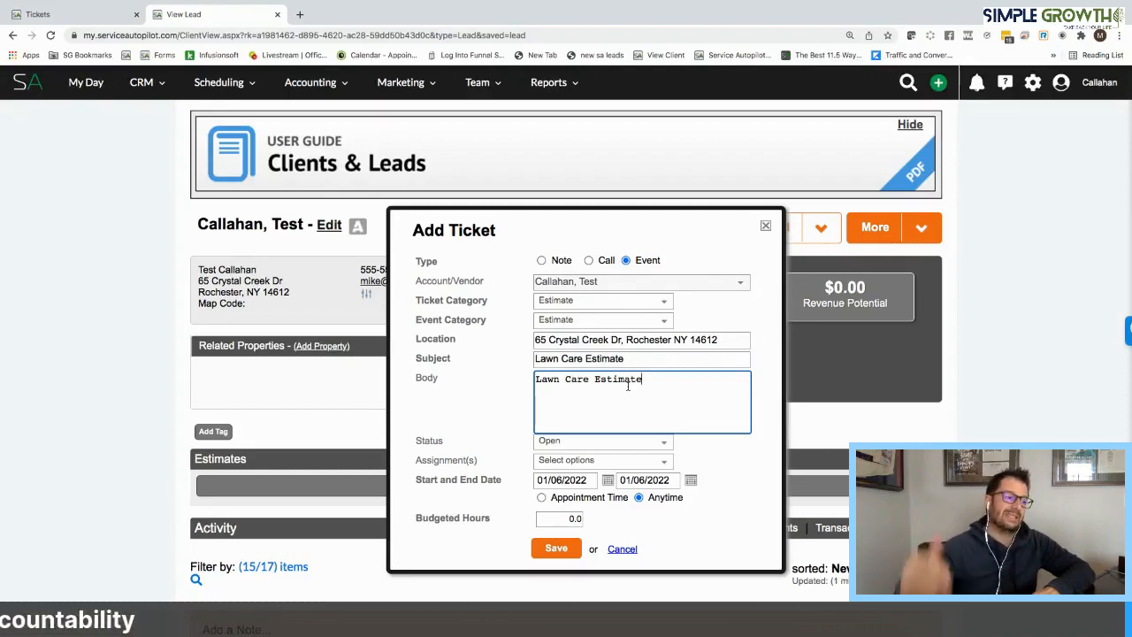
Filter the assignment list by the employee's first name and assign the ticket to that employee
left_click(572, 461)
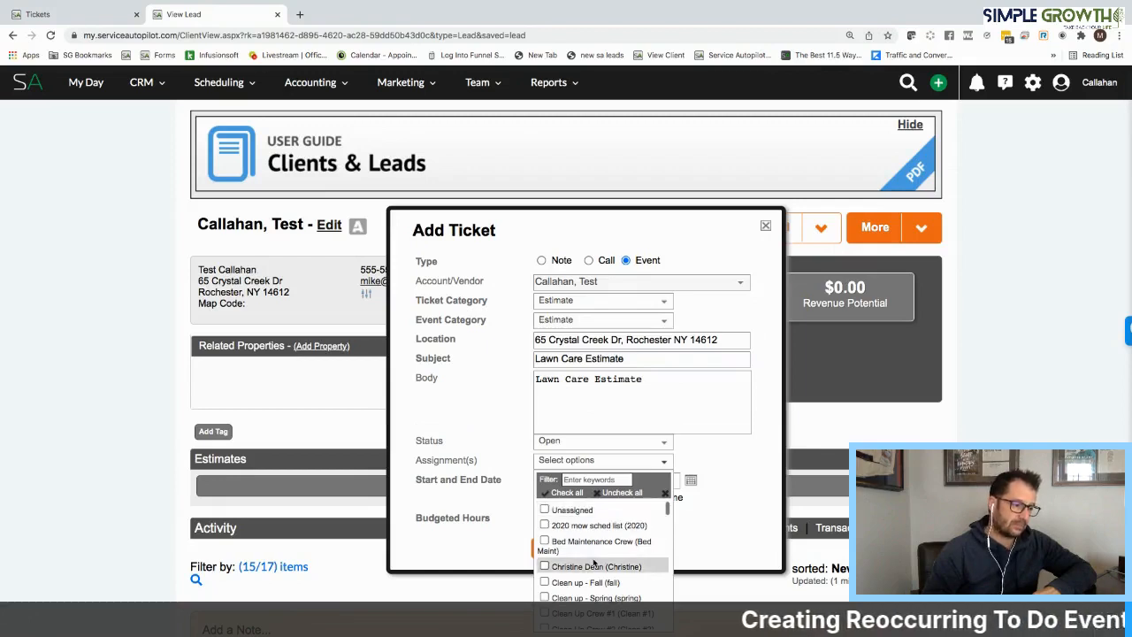
scroll(592, 563, "down", 5)
left_click(586, 480)
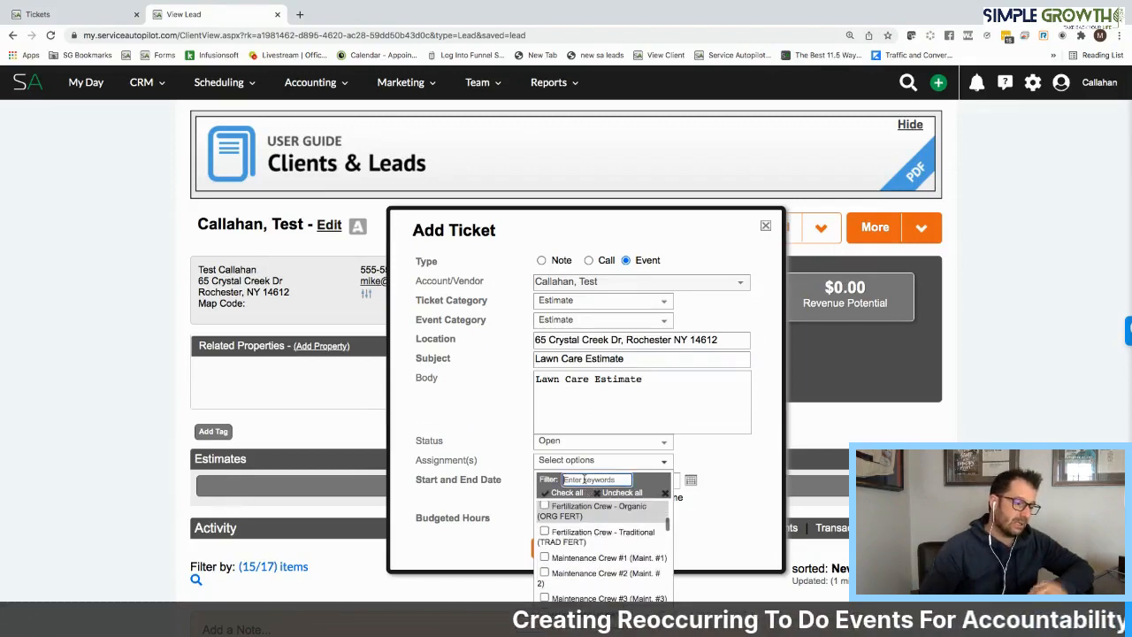
type("mike")
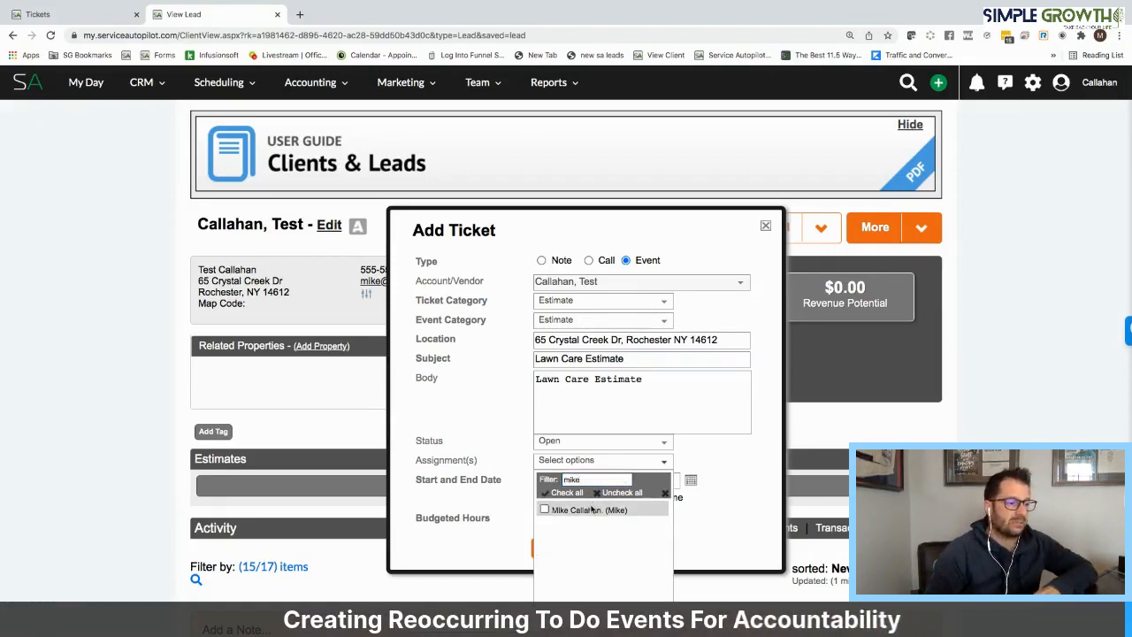
left_click(592, 511)
left_click(723, 519)
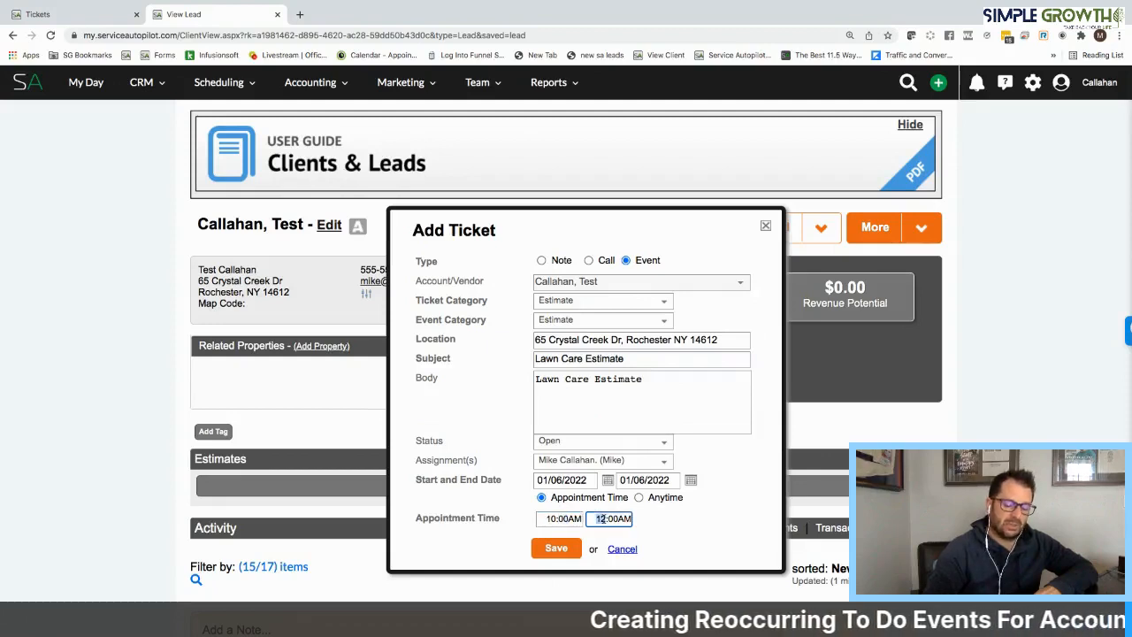
Set the event's appointment time from 10:00AM to 11:00AM and save the ticket
type("11")
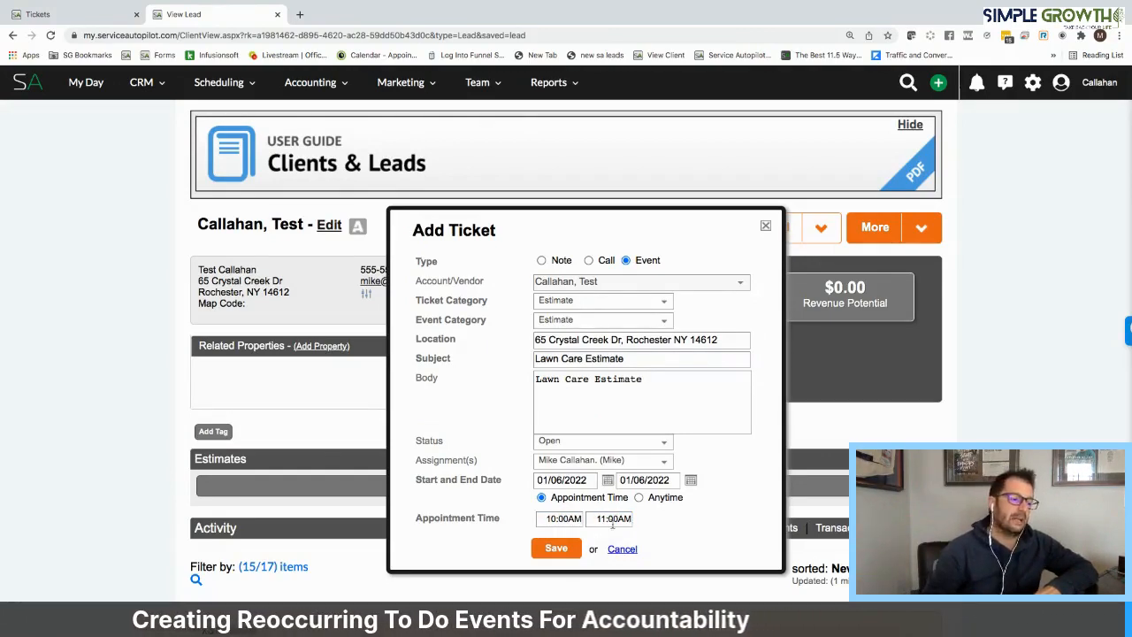
left_click(571, 550)
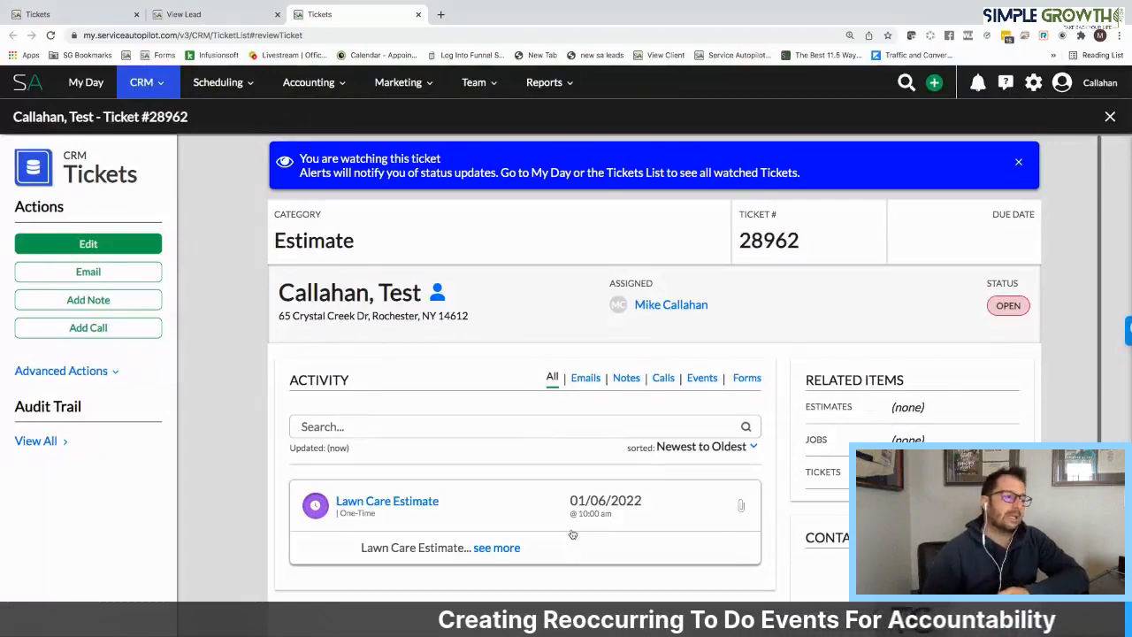
Review the saved ticket's activity and open the Dispatch Board for jobs from the lead's page
scroll(628, 480, "down", 1)
scroll(628, 481, "down", 2)
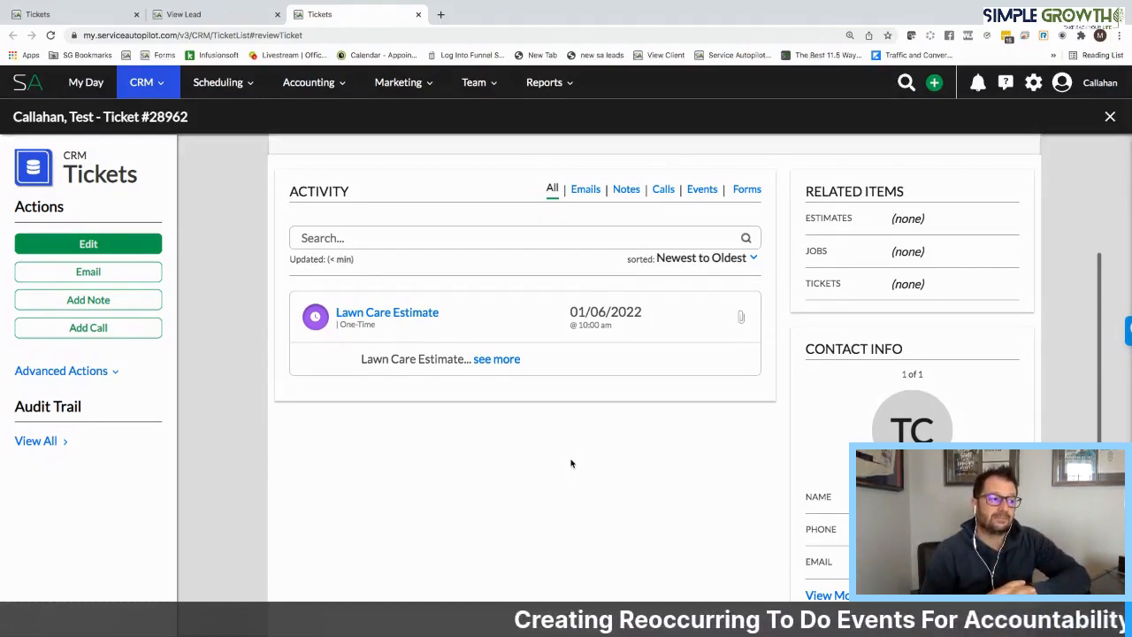
left_click(254, 17)
mouse_move(221, 82)
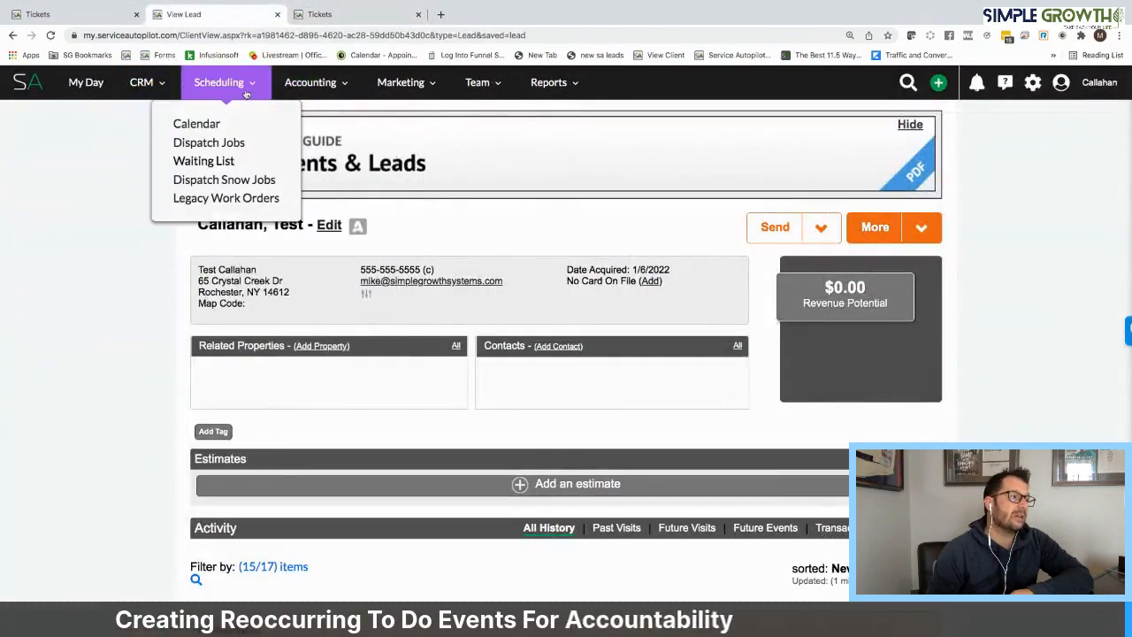
left_click(226, 146)
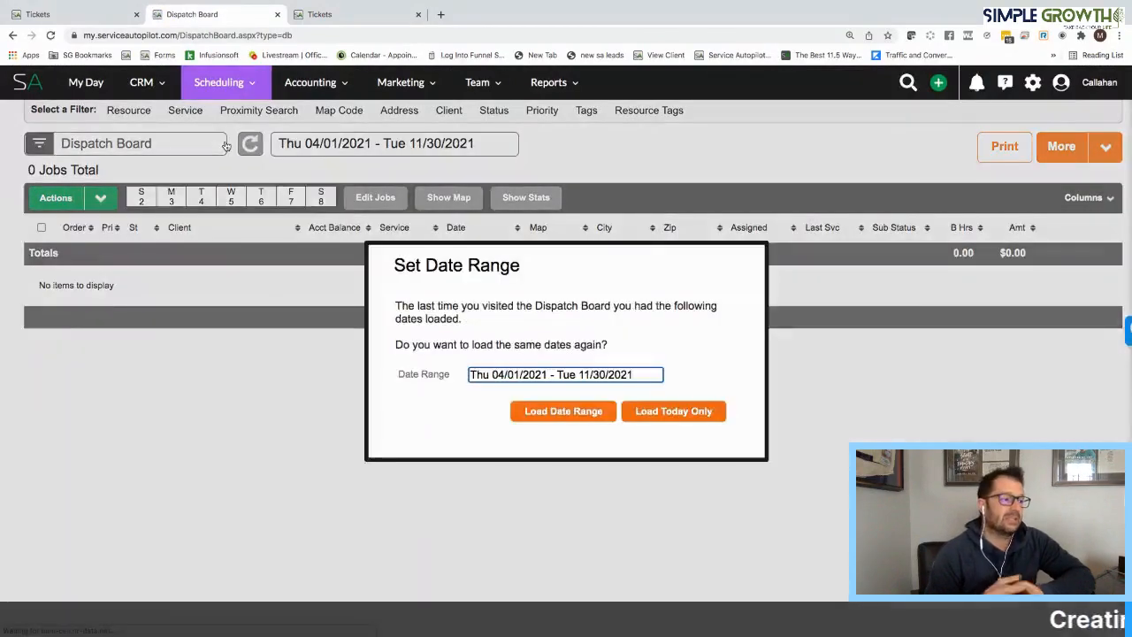
Load the Dispatch Board for January 6, 2022 only, using that day as both start and end of the range
left_click(546, 375)
left_click(638, 438)
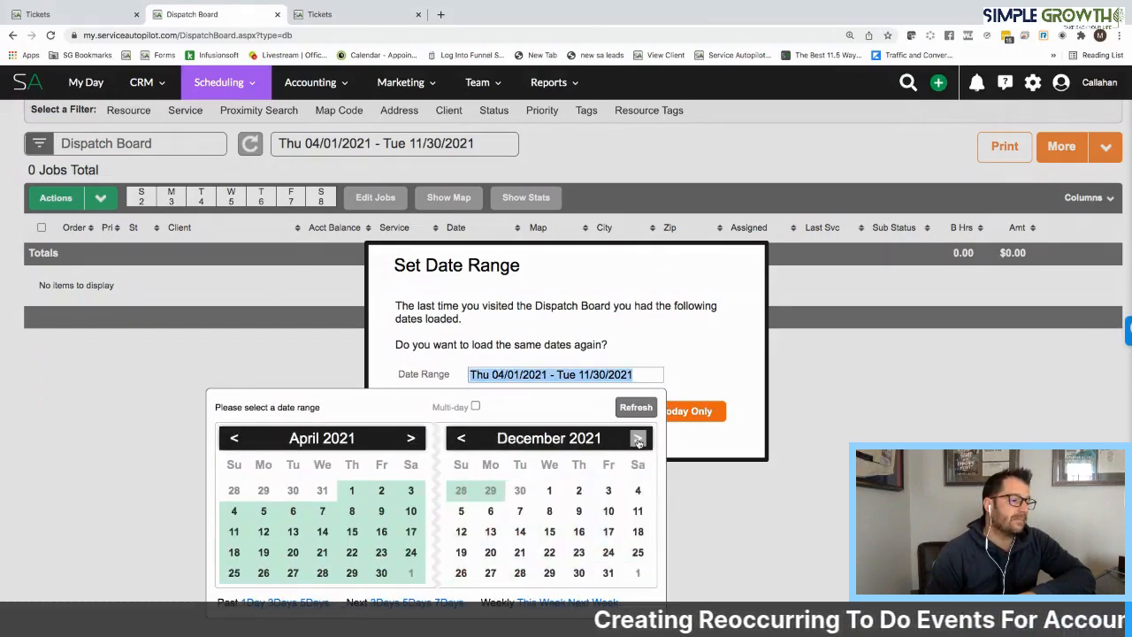
left_click(638, 439)
left_click(638, 439)
left_click(462, 439)
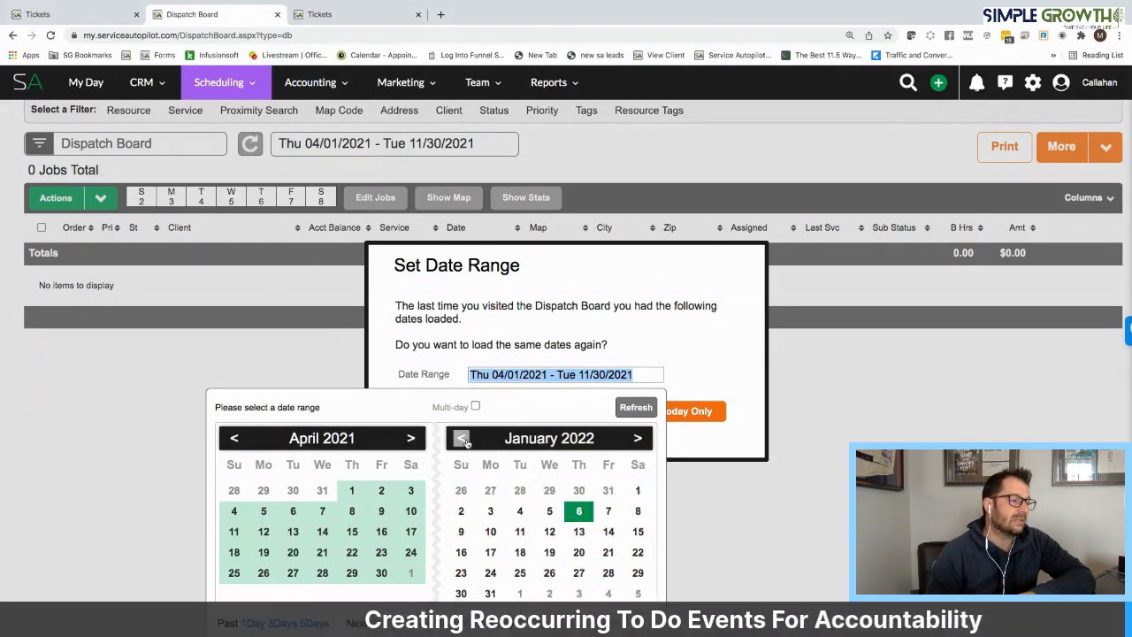
left_click(578, 511)
left_click(578, 512)
left_click(637, 412)
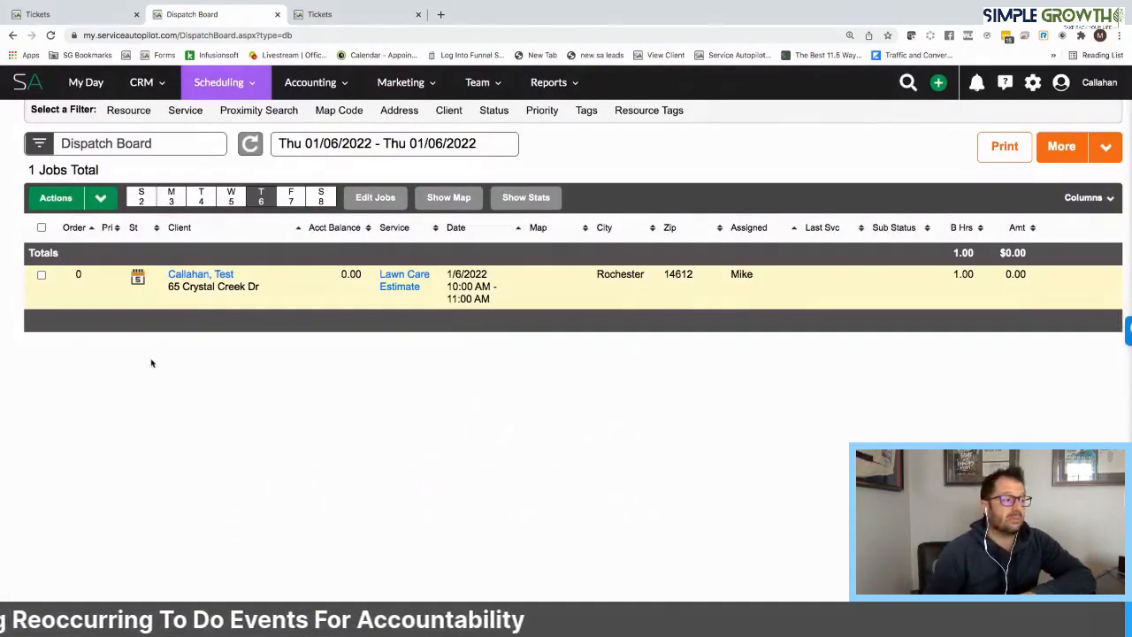
Show the Lawn Care Estimate stop on the dispatch map and dispatch the job
left_click(452, 200)
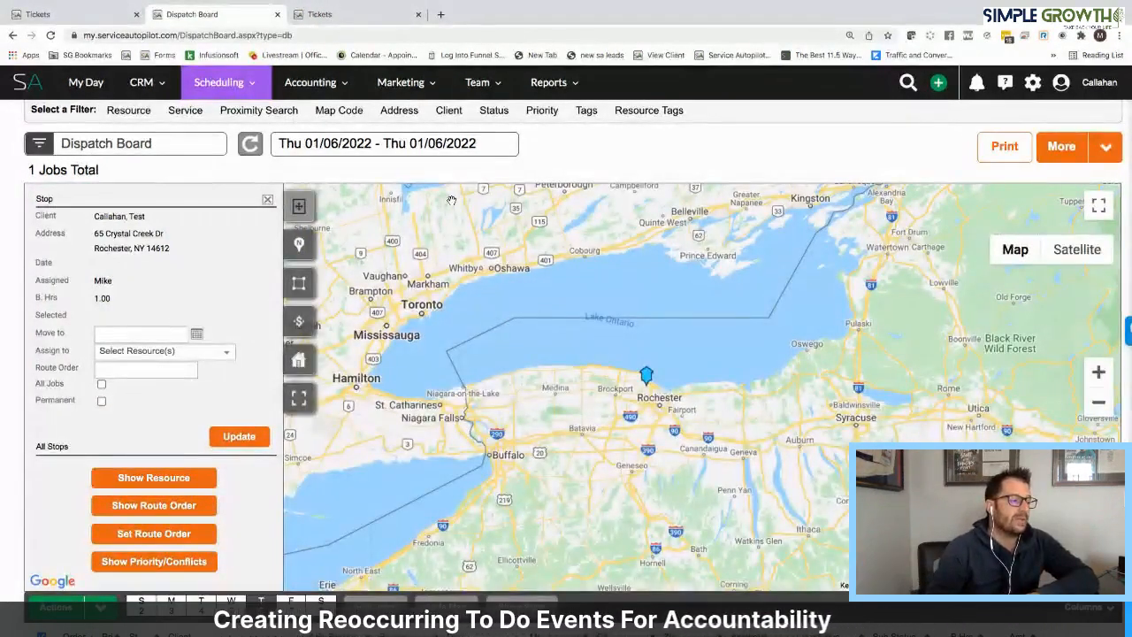
scroll(446, 303, "down", 3)
left_click(100, 501)
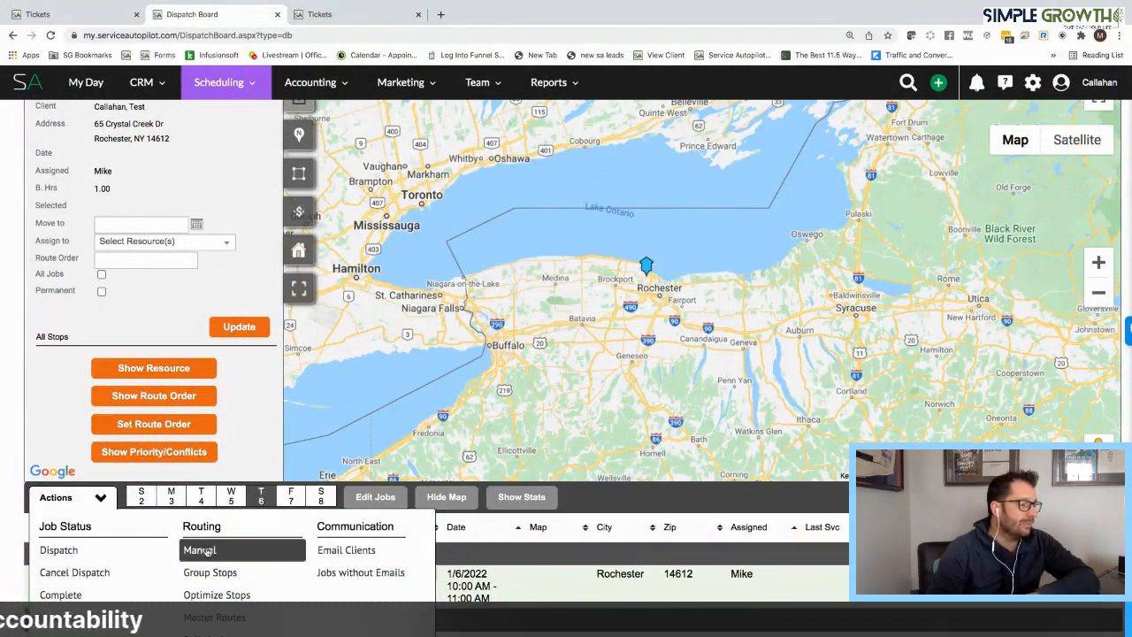
left_click(237, 598)
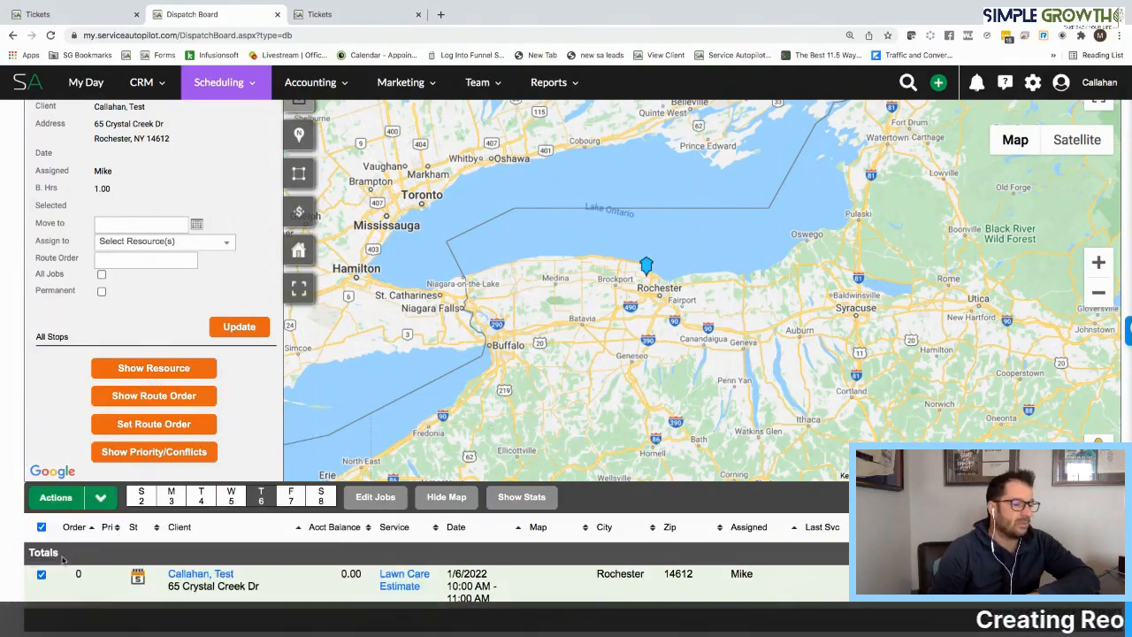
left_click(99, 498)
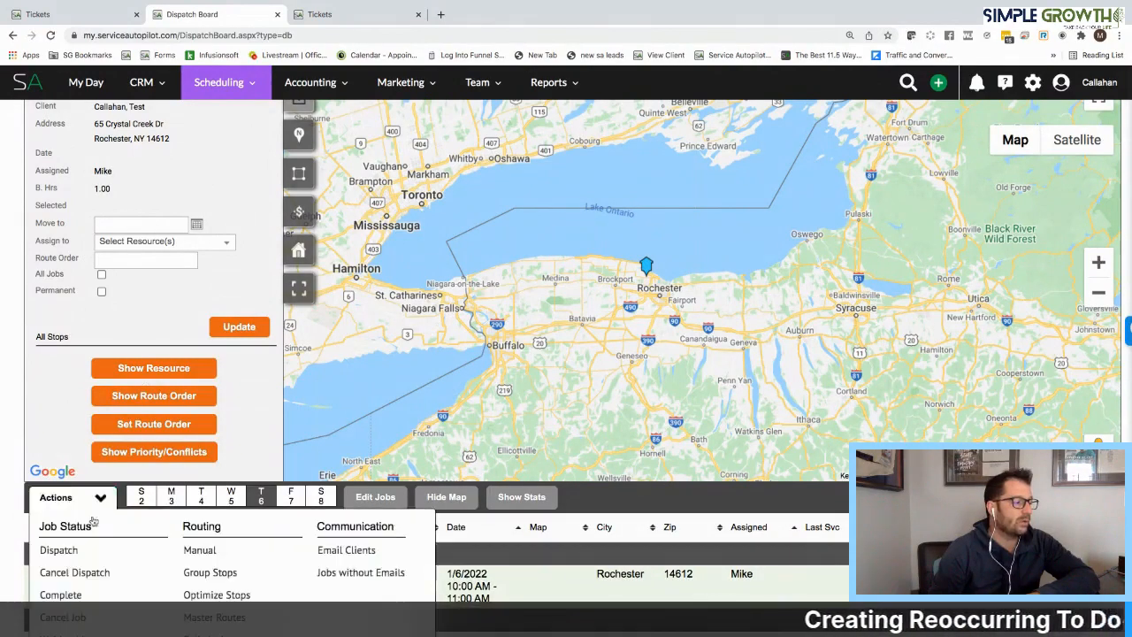
left_click(53, 548)
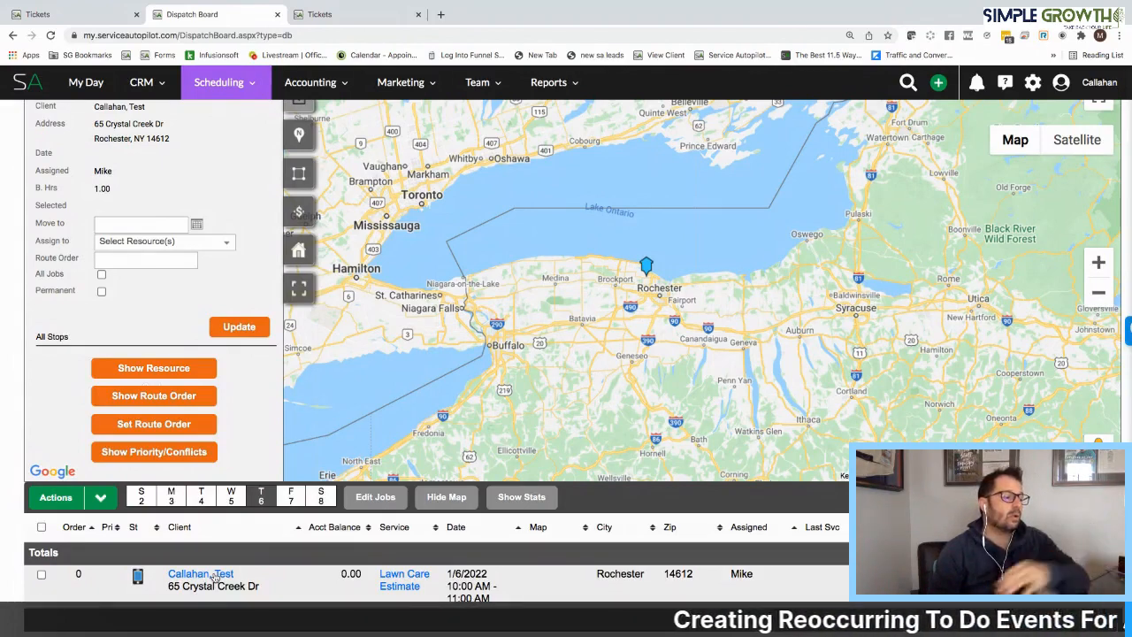
Return to the Lawn Care Estimate ticket and open "20. On Site Estimate Demo Form" to fill out
left_click(63, 17)
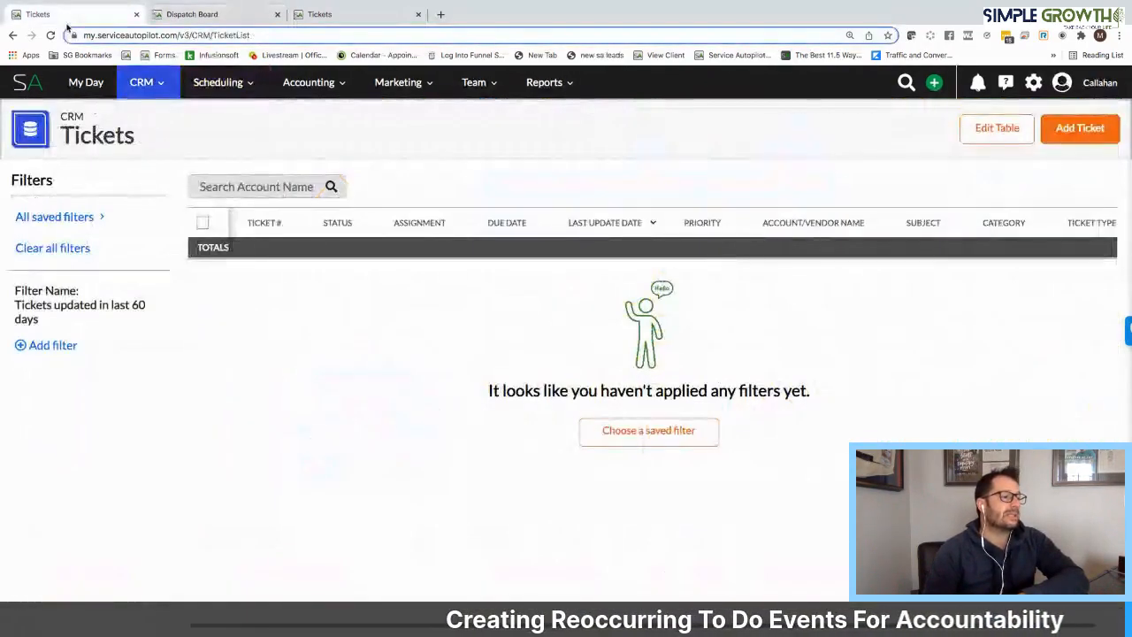
right_click(308, 13)
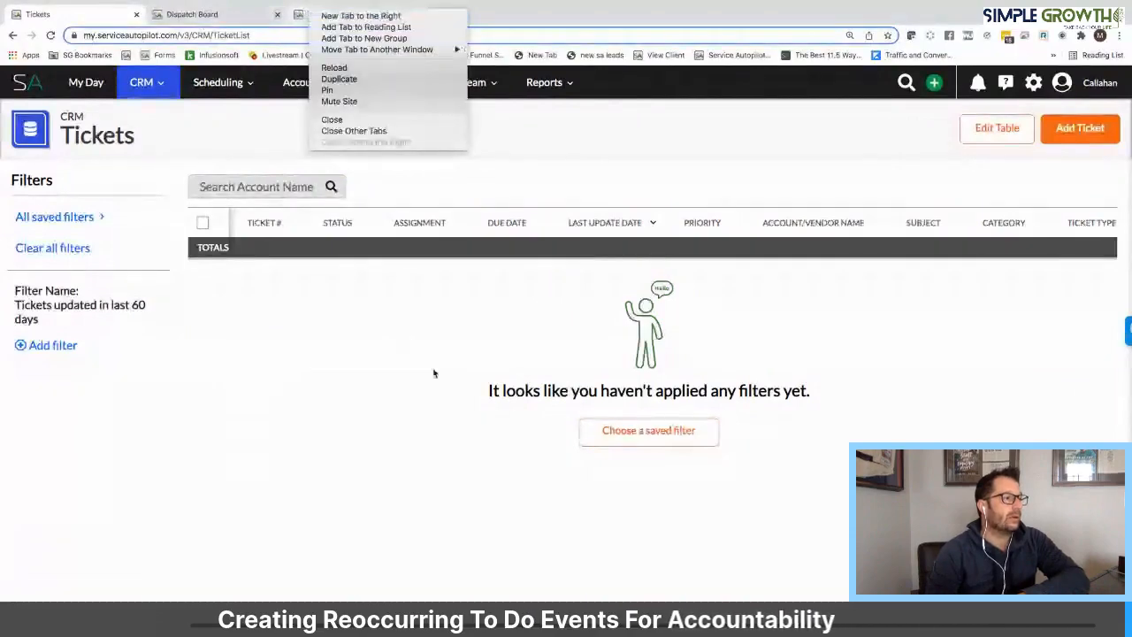
left_click(350, 18)
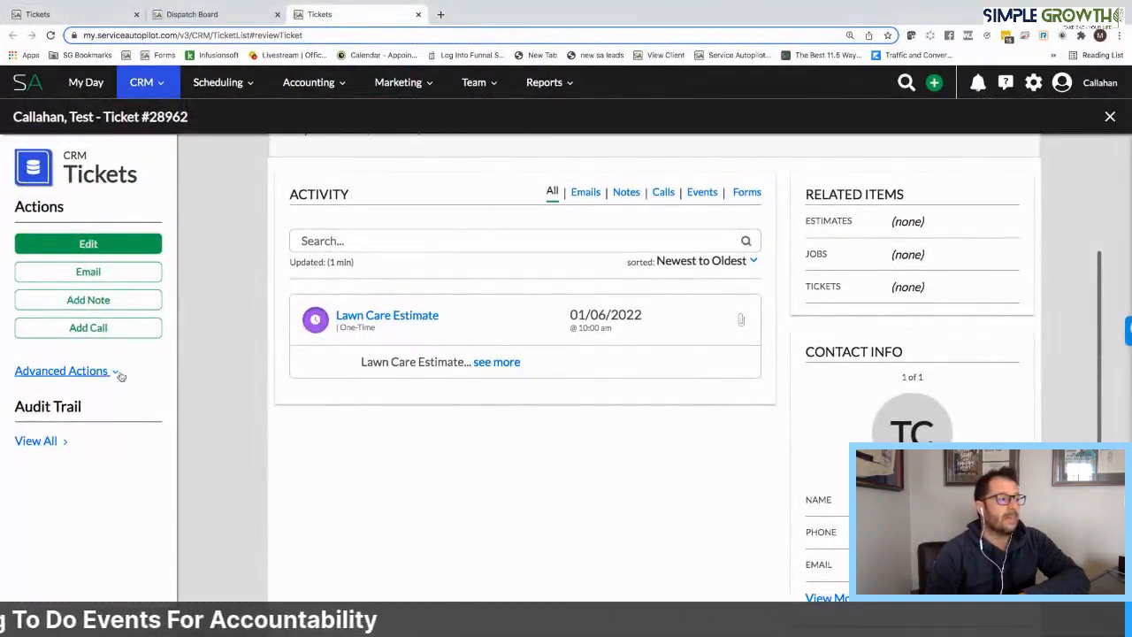
left_click(60, 371)
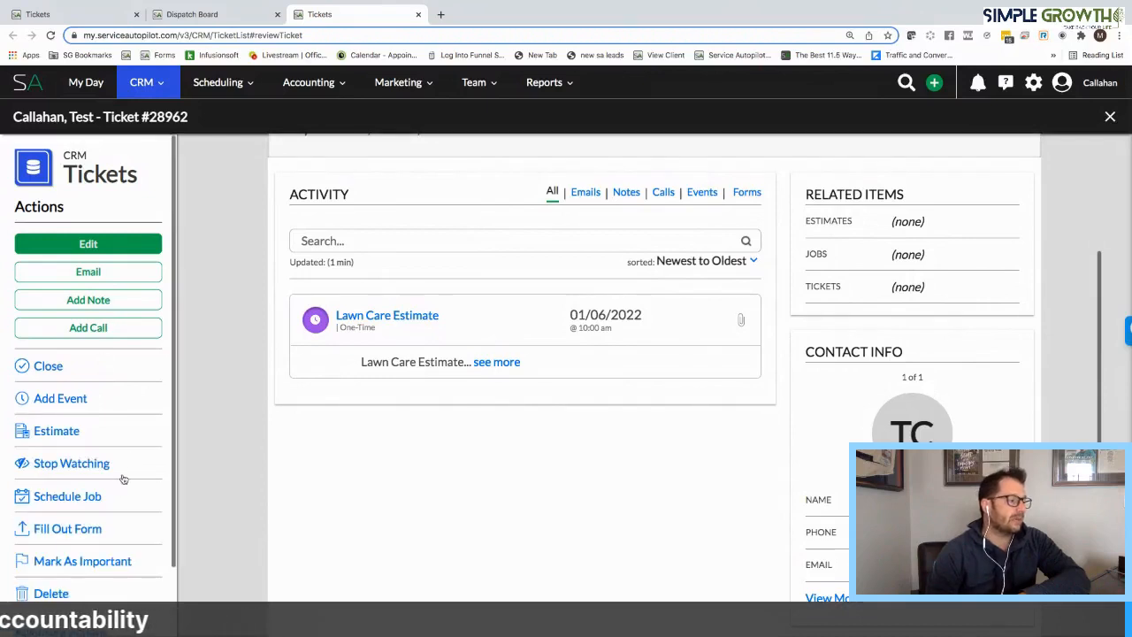
scroll(124, 478, "down", 2)
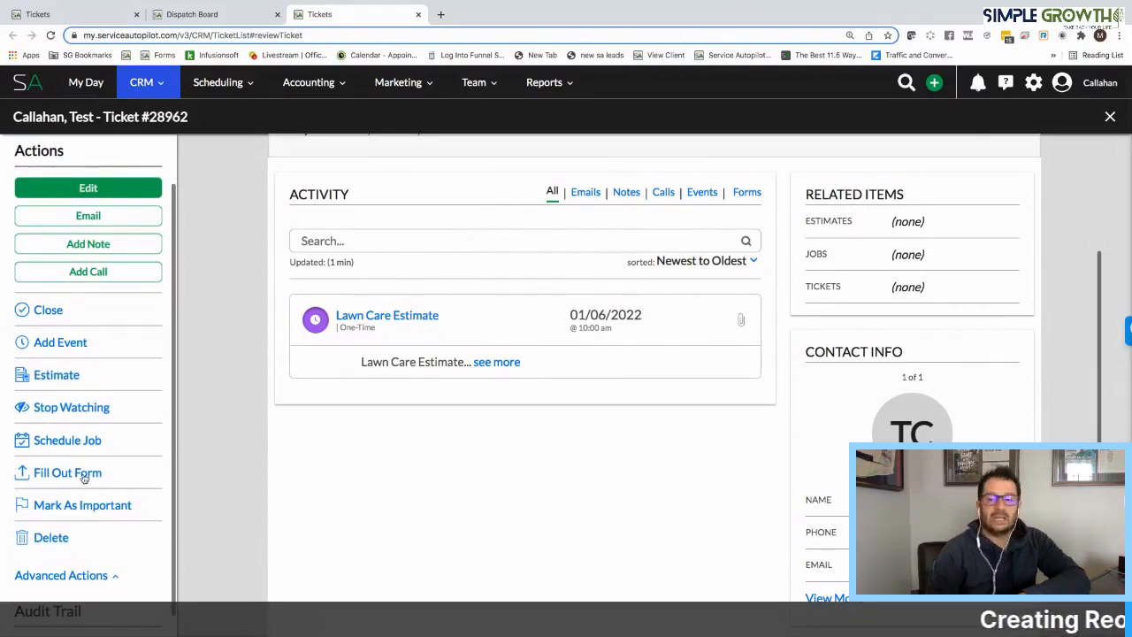
left_click(67, 473)
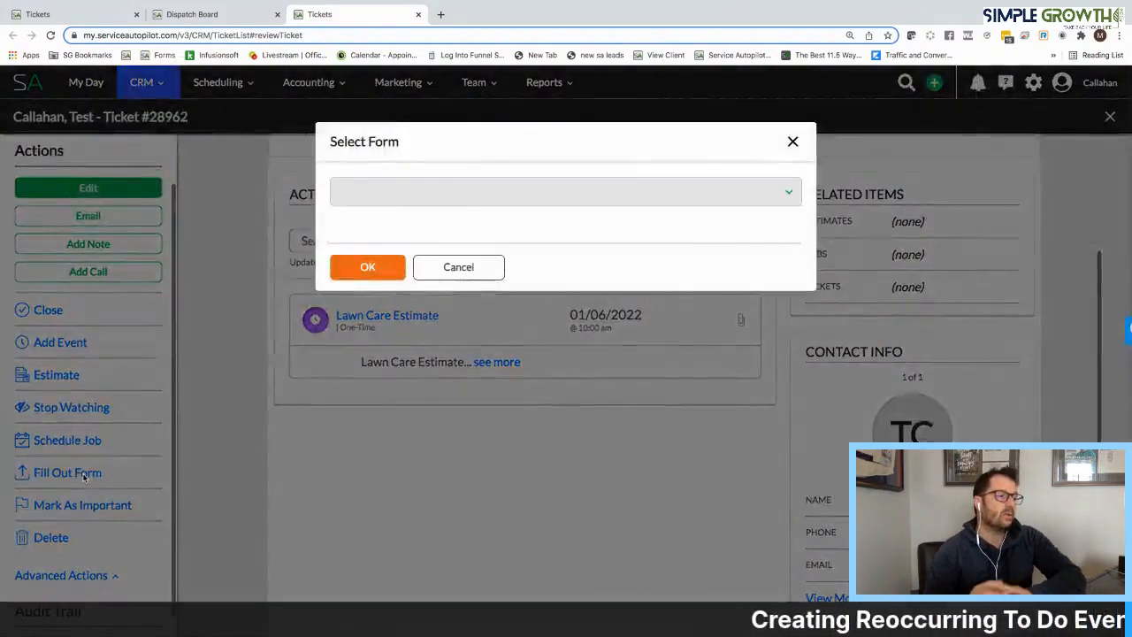
left_click(477, 196)
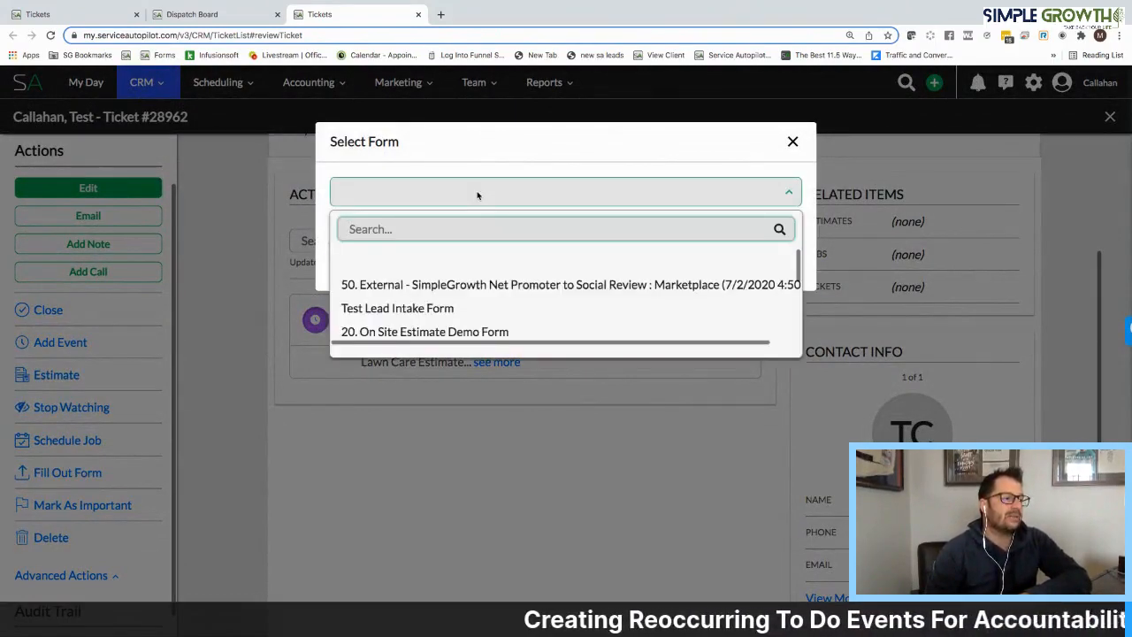
scroll(480, 274, "down", 1)
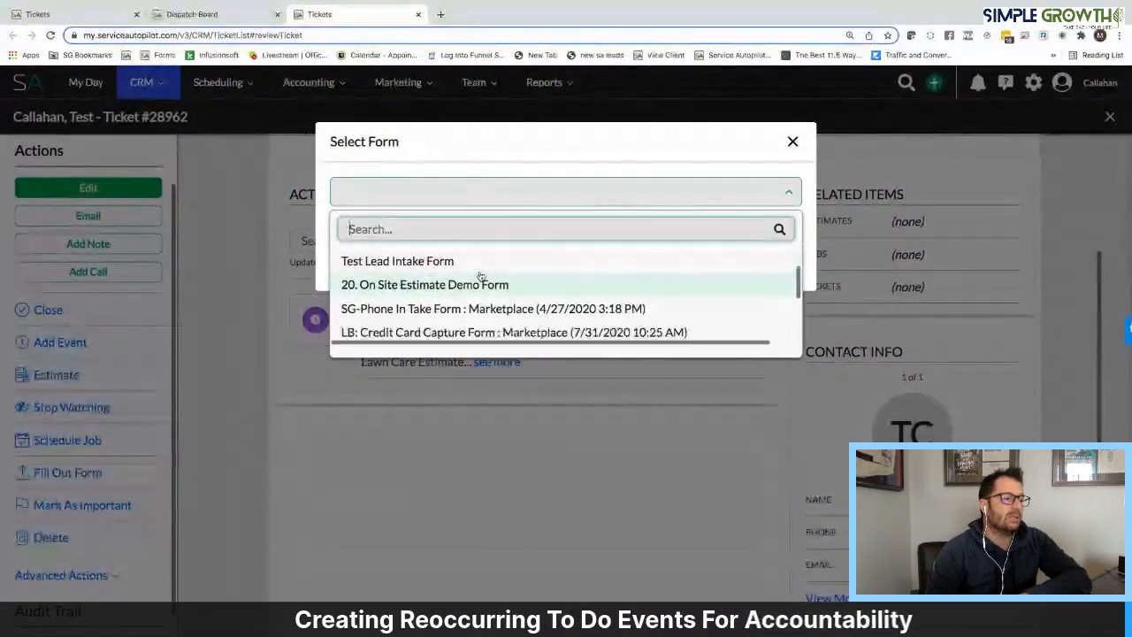
left_click(425, 286)
left_click(369, 266)
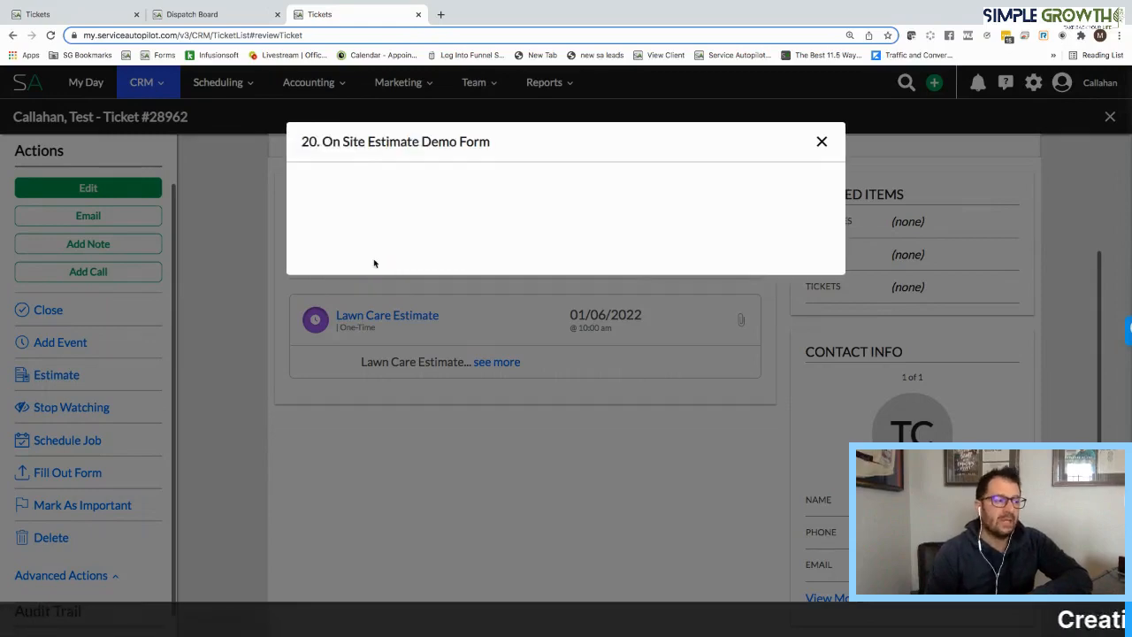
Review the on-site estimate form's turf, mulch and shrub fields through the pruning notes, and close it without submitting
scroll(419, 416, "down", 6)
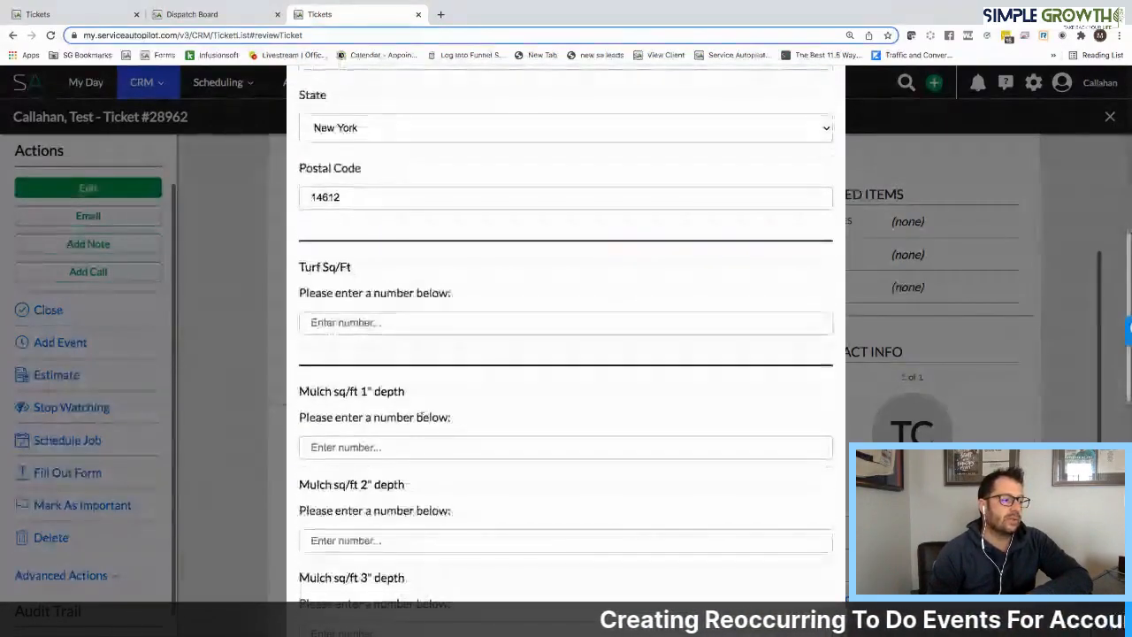
scroll(421, 416, "down", 2)
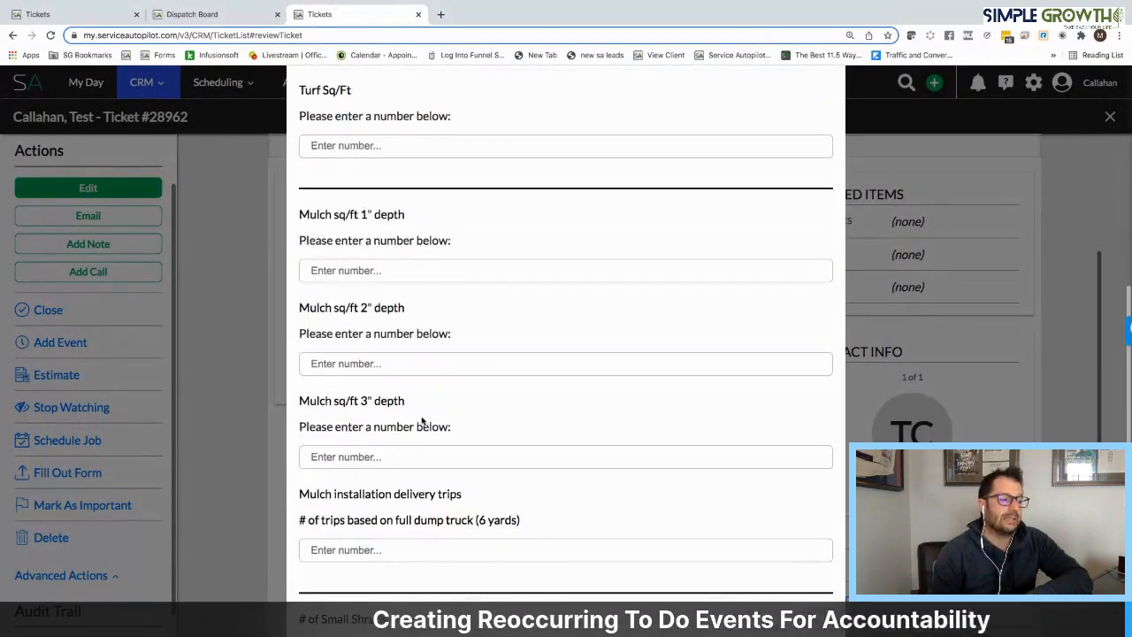
scroll(421, 422, "down", 3)
scroll(422, 443, "down", 5)
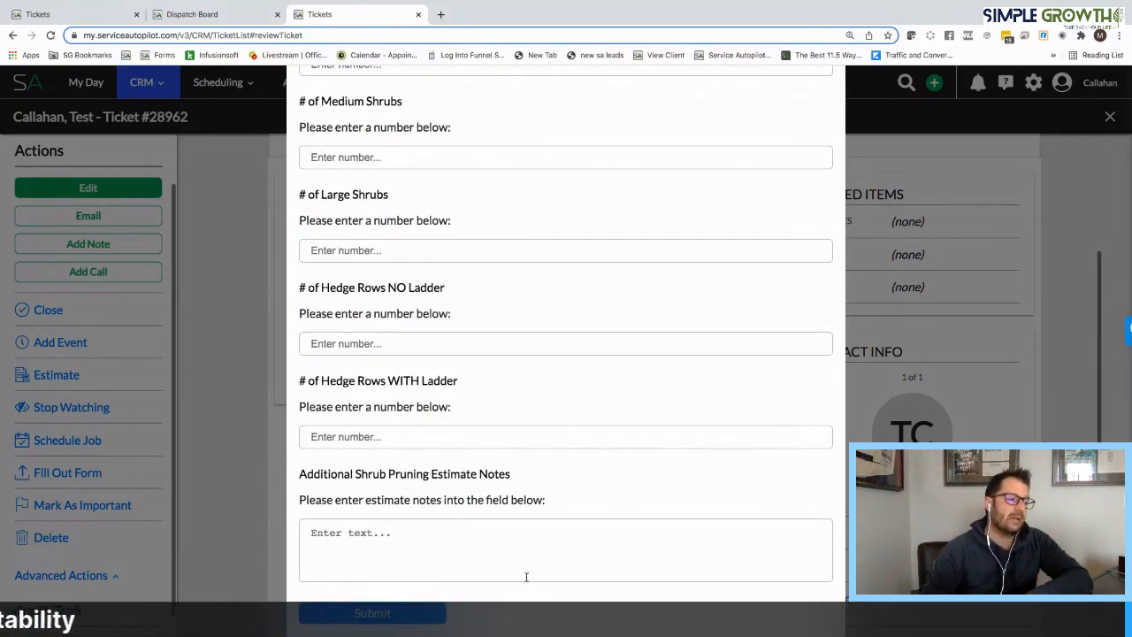
scroll(526, 577, "up", 15)
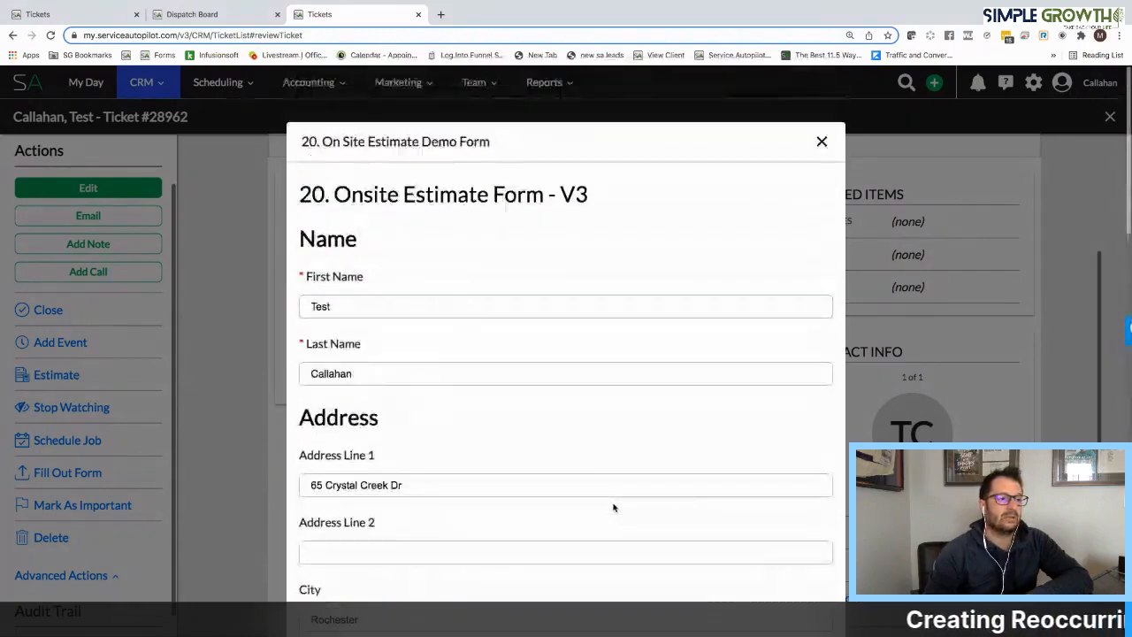
left_click(822, 143)
left_click(351, 282)
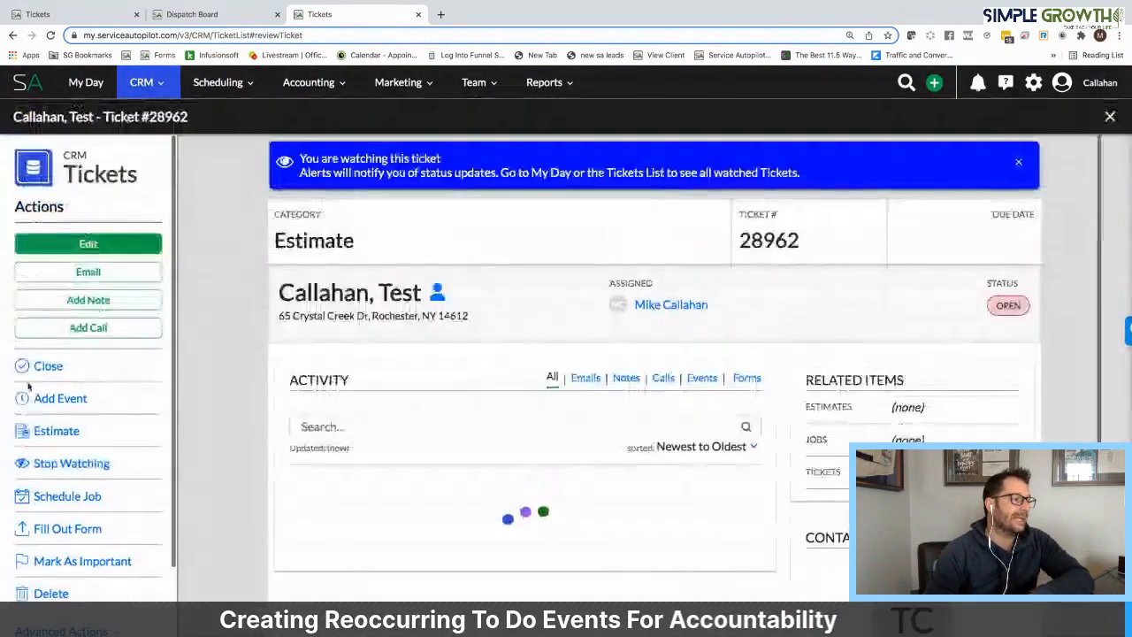
Create a new estimate from the ticket and load the "2019 Lawn Care - Leads" template into it
scroll(103, 395, "down", 2)
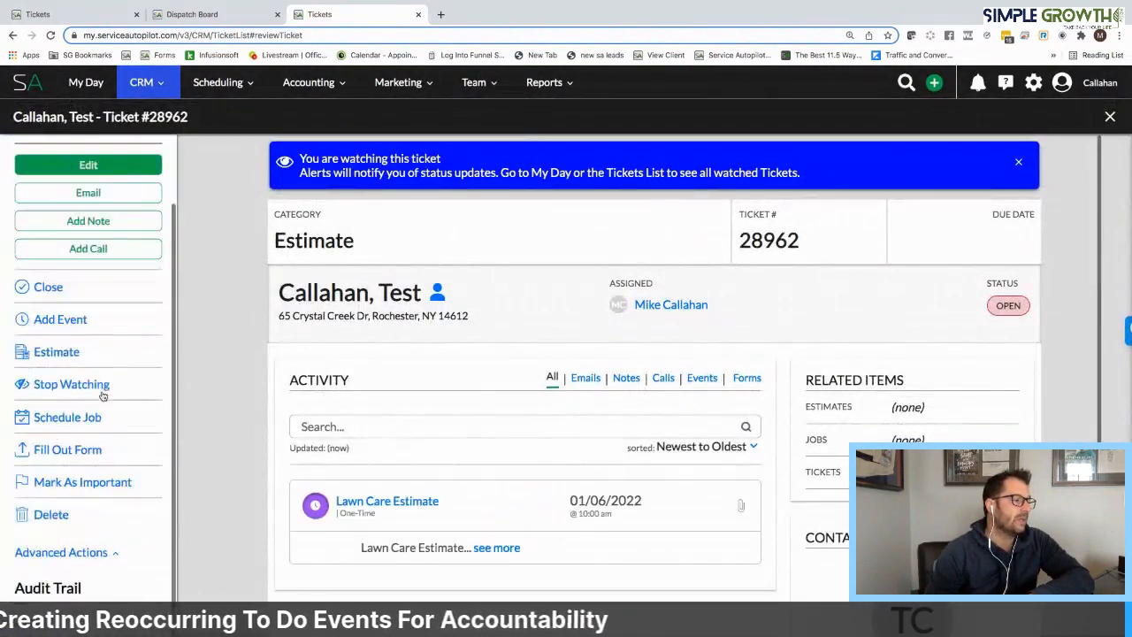
left_click(56, 352)
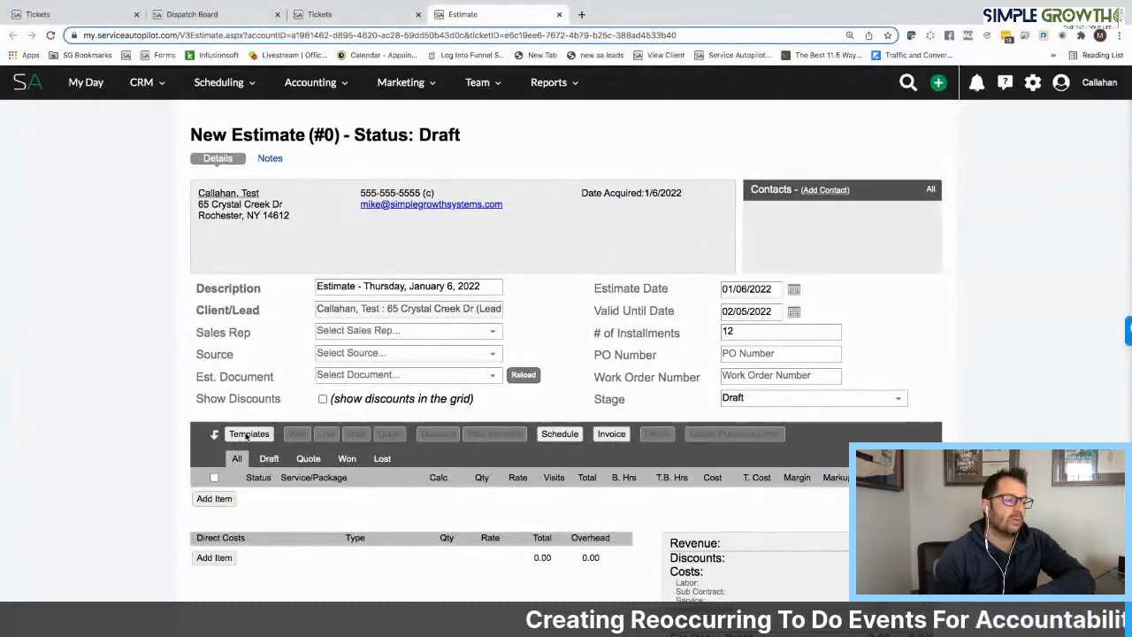
left_click(251, 462)
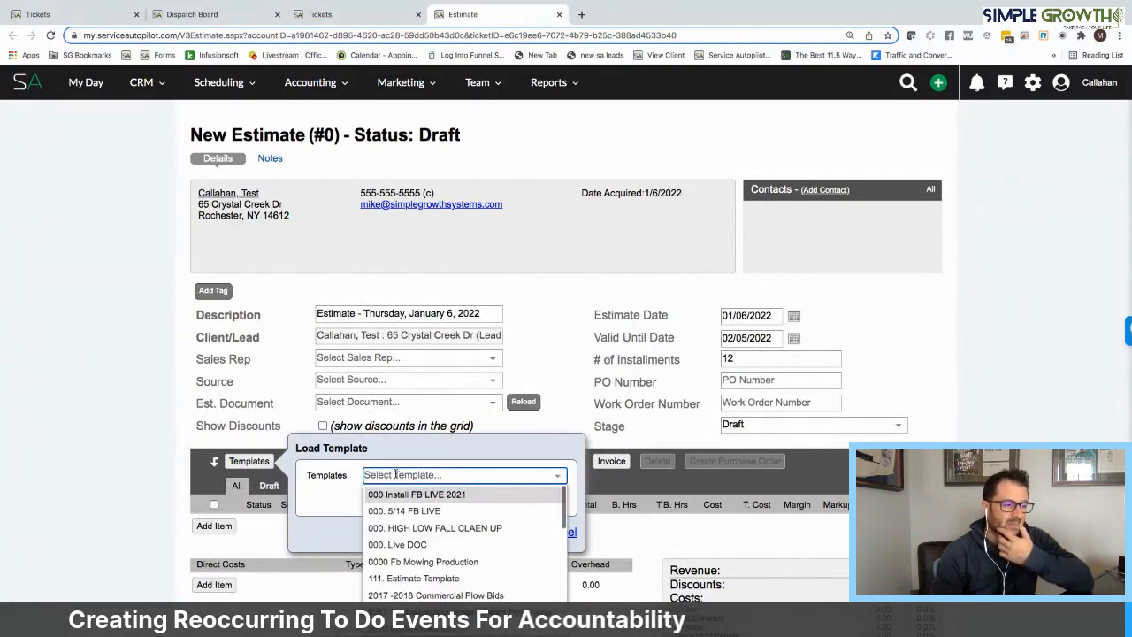
scroll(429, 524, "down", 3)
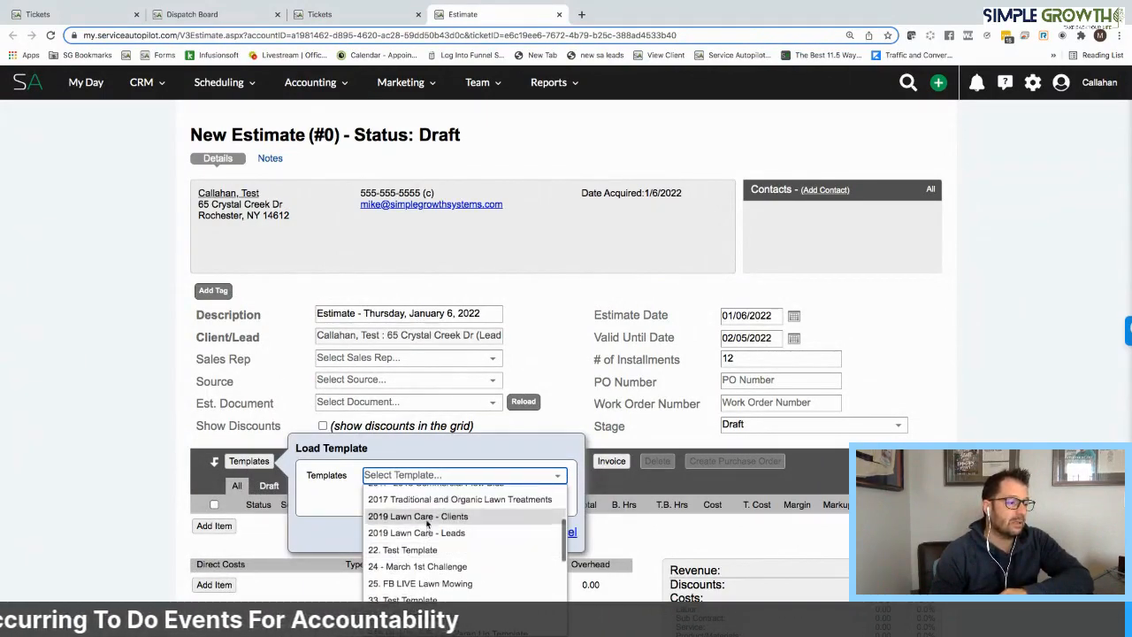
left_click(428, 533)
left_click(480, 534)
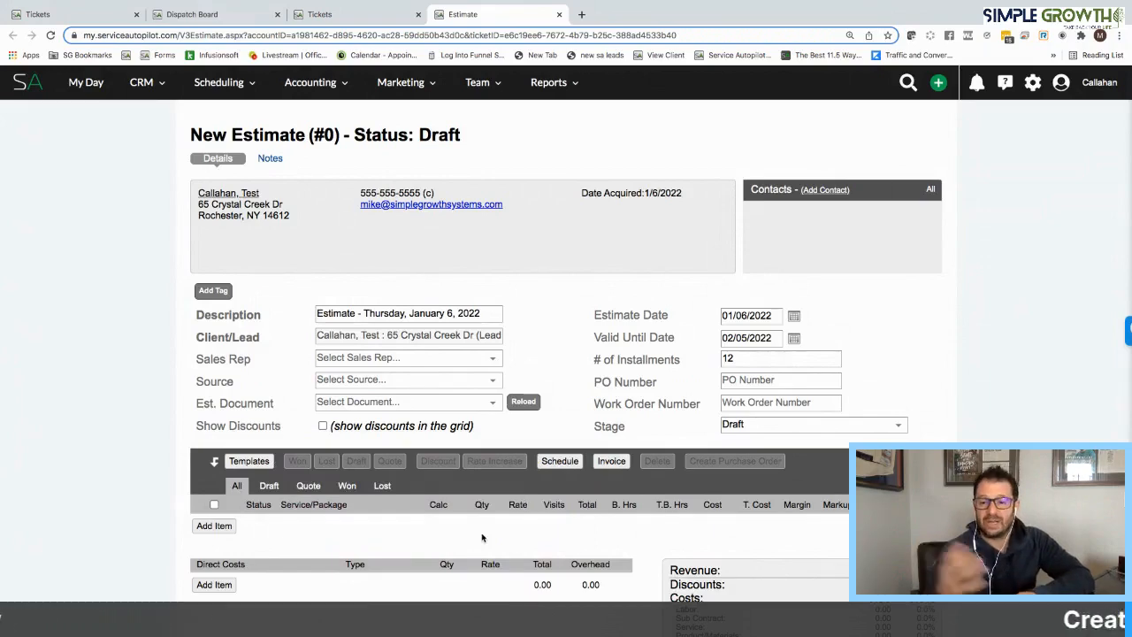
Price the Lawn Mowing service with a calc value of 5000 and a rate of 30, and set the 14534 drive time's calc value to 1
scroll(482, 533, "down", 2)
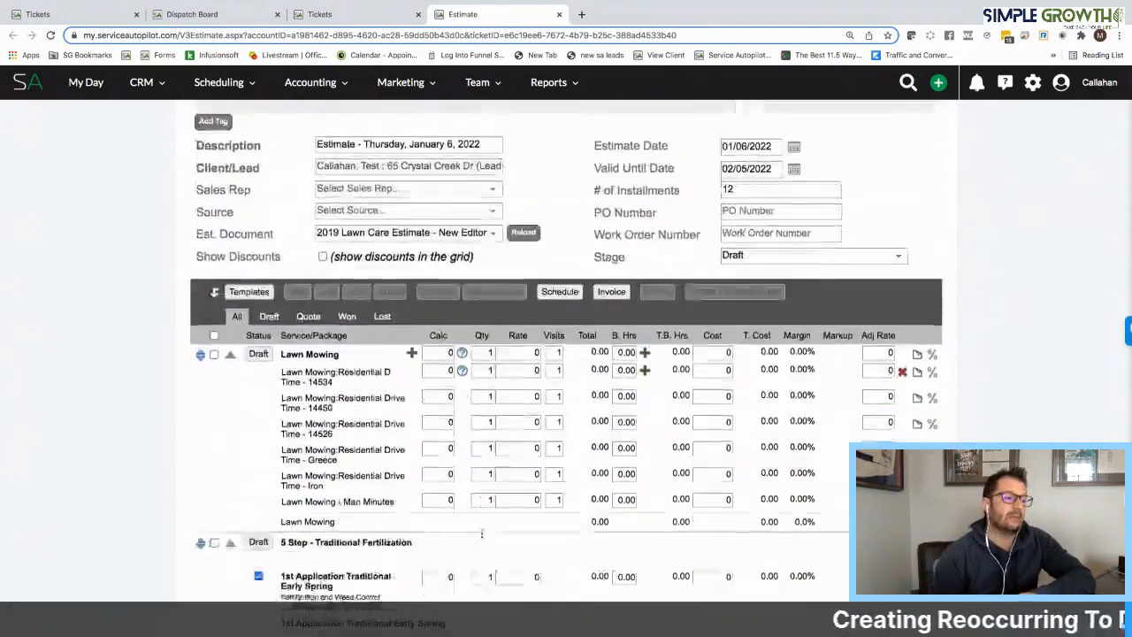
left_click(449, 328)
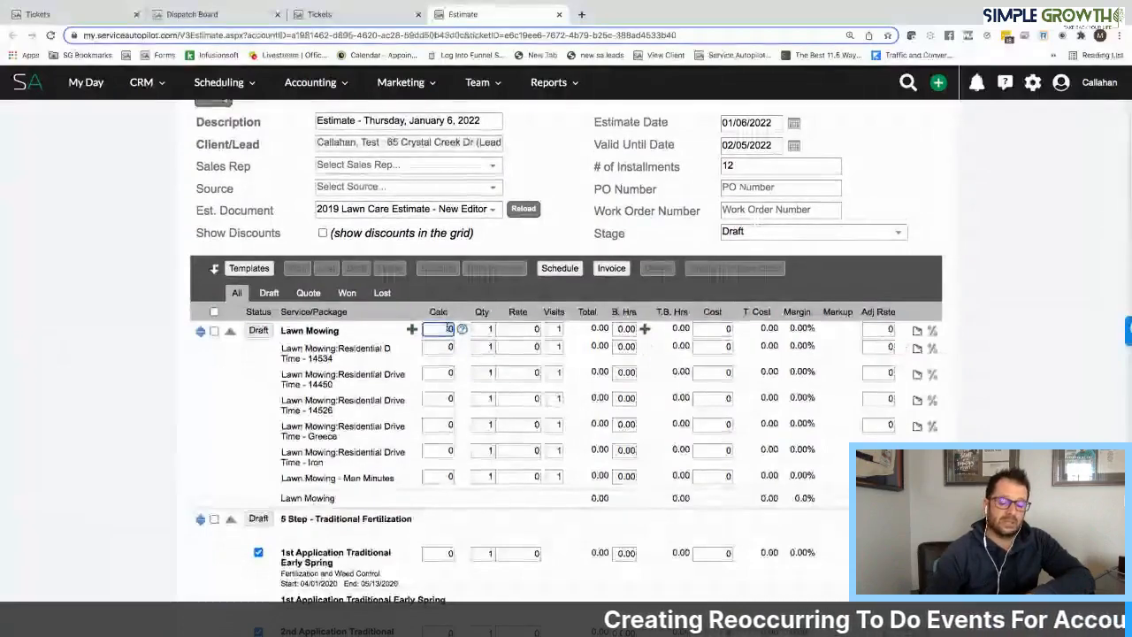
type("5000")
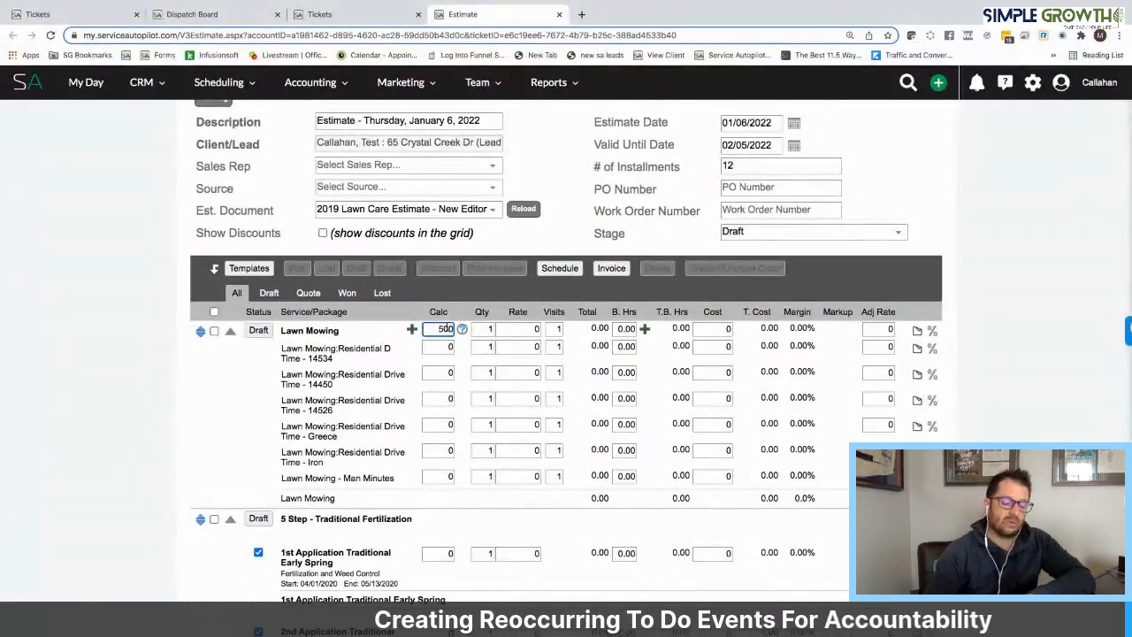
left_click(521, 329)
type("30")
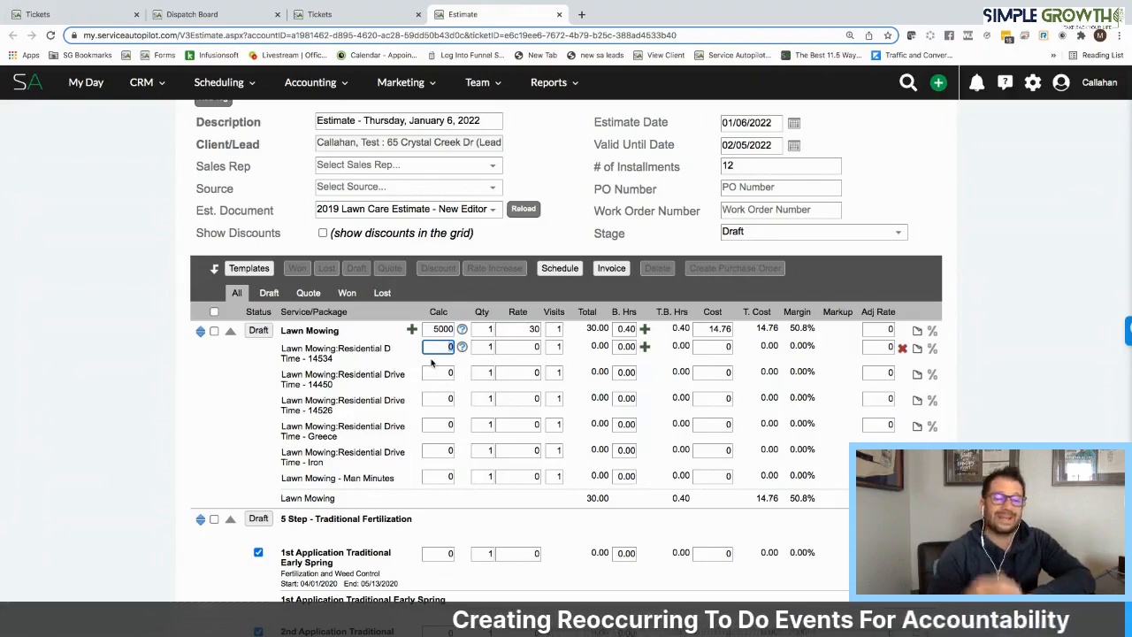
type("1")
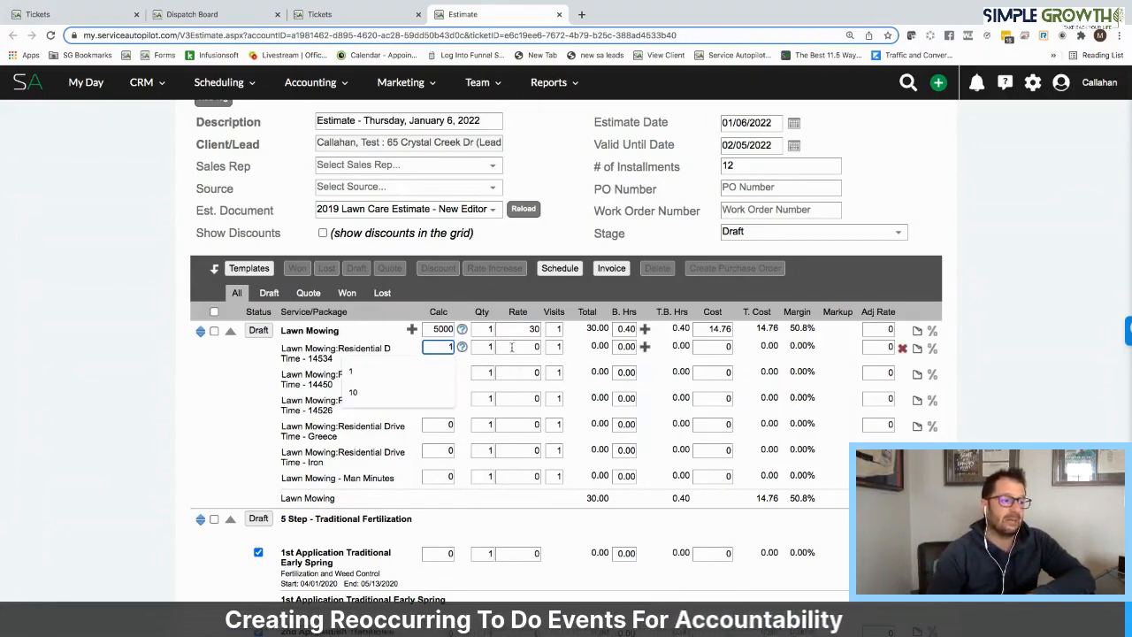
left_click(522, 347)
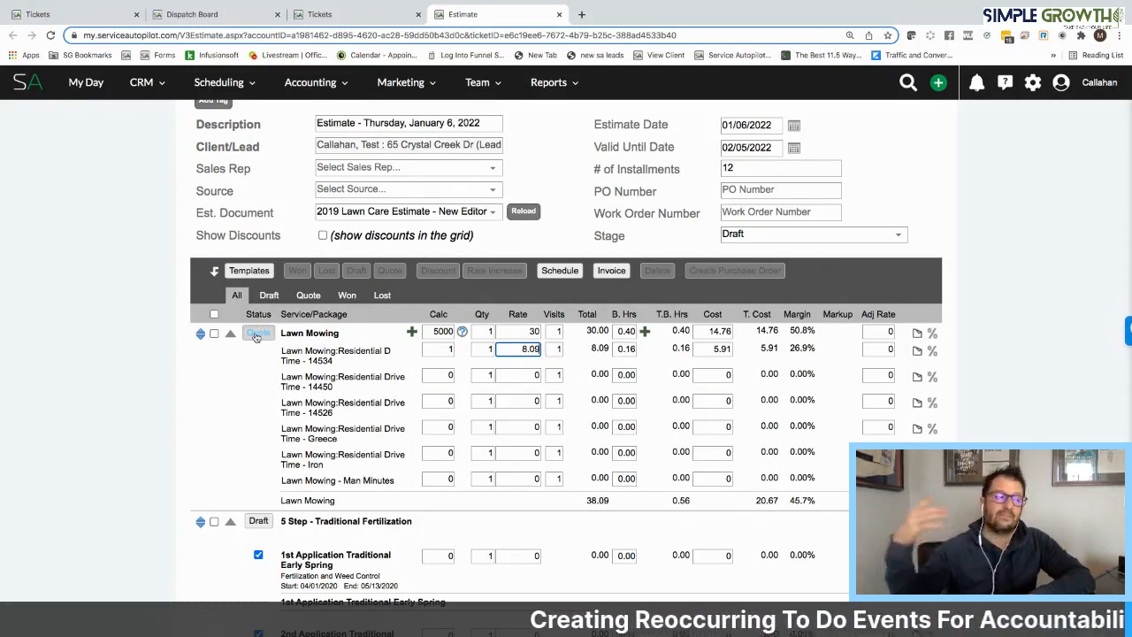
Return to the Lawn Care Estimate ticket and write the note "dropped off estimate in person and emailed", correcting the misspelled first word
left_click(300, 17)
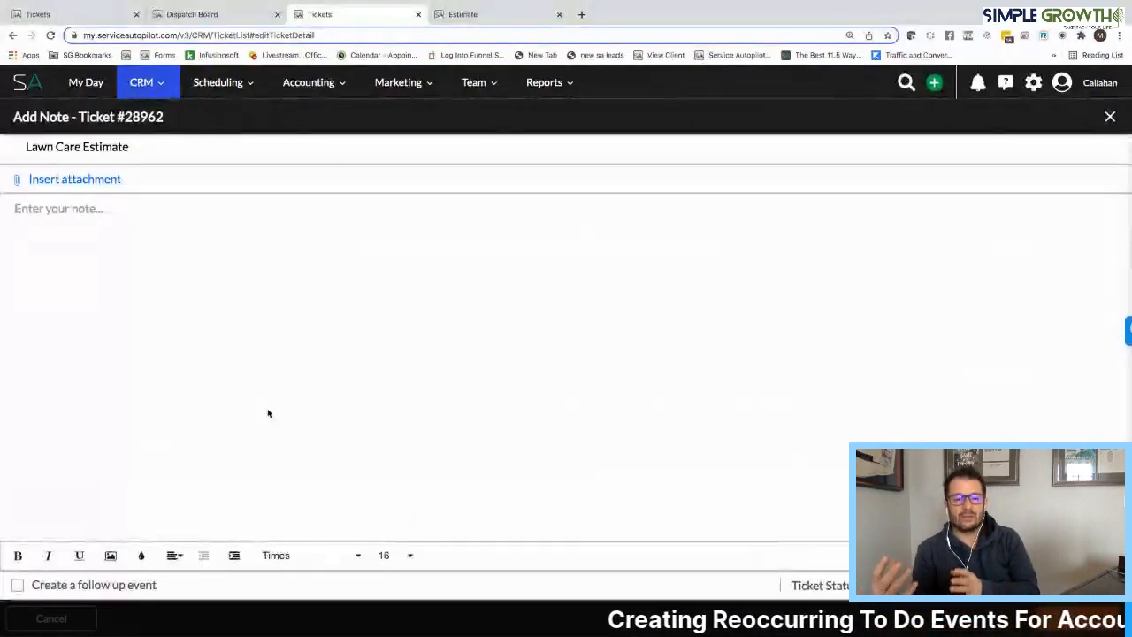
left_click(92, 210)
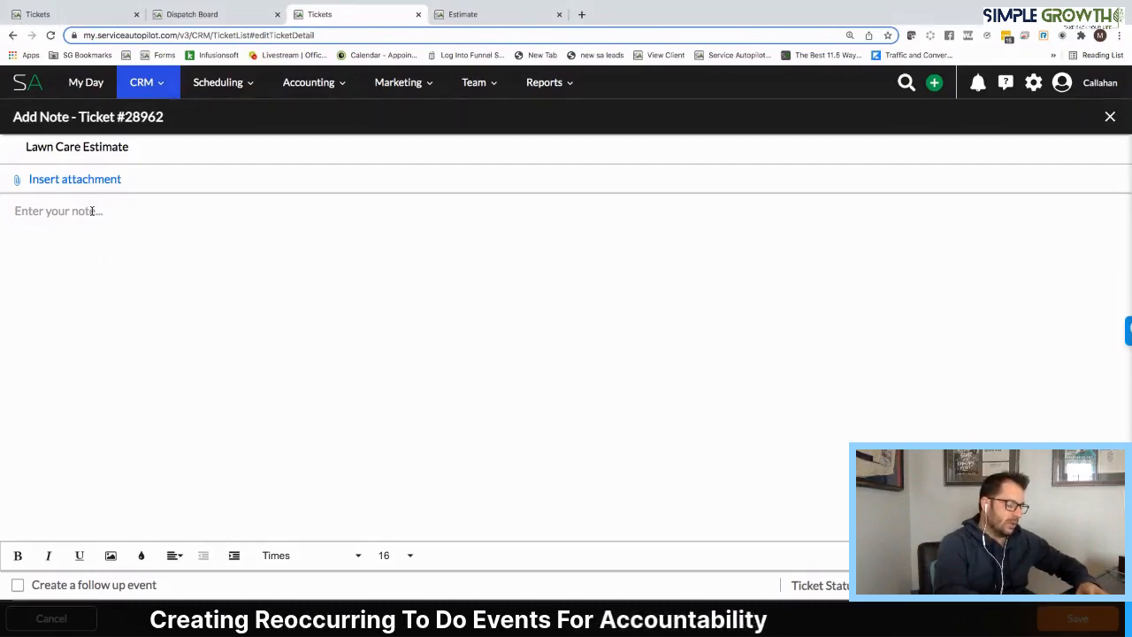
type("droped off estimate in person and emailed")
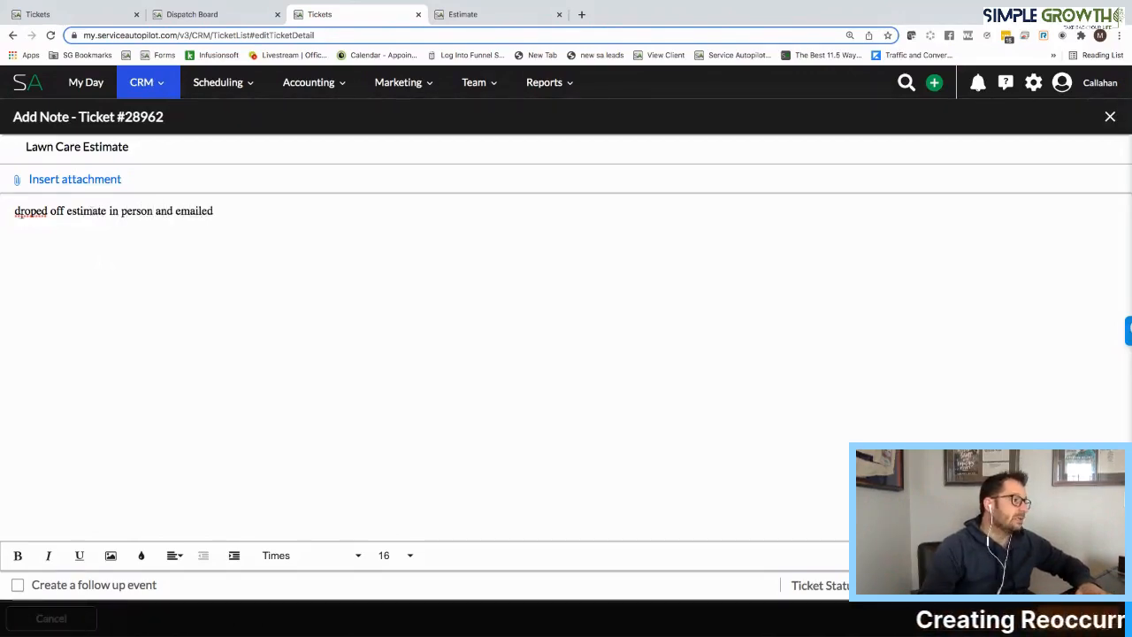
right_click(26, 213)
left_click(40, 220)
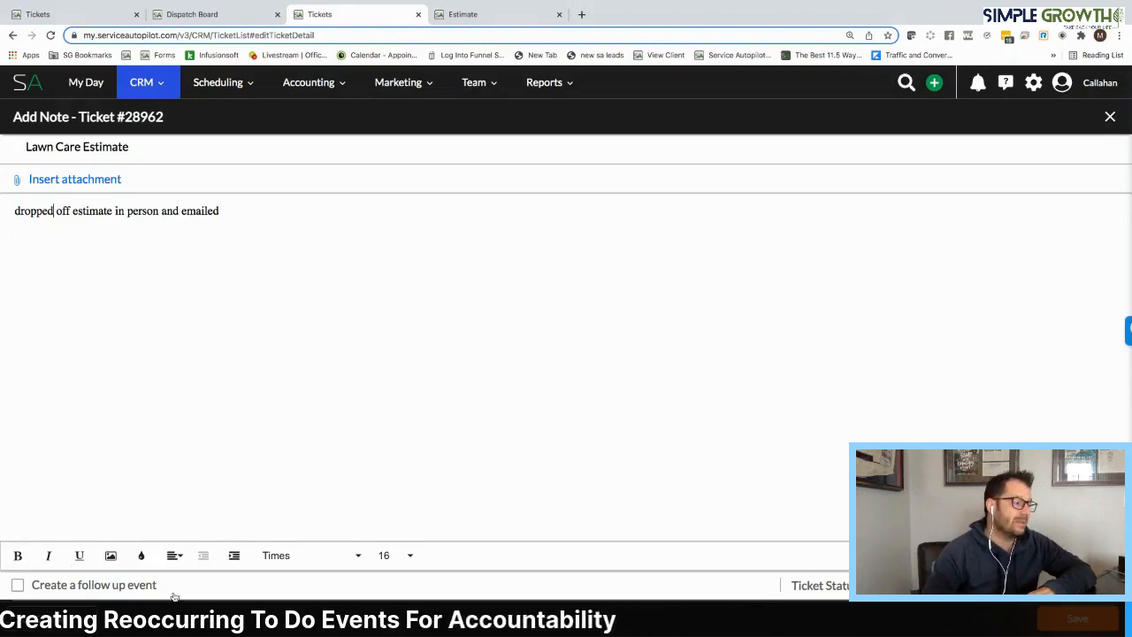
Add a follow-up event dated January 9, 2022 to the note and go to the event's details
left_click_drag(157, 584, 20, 590)
left_click(18, 585)
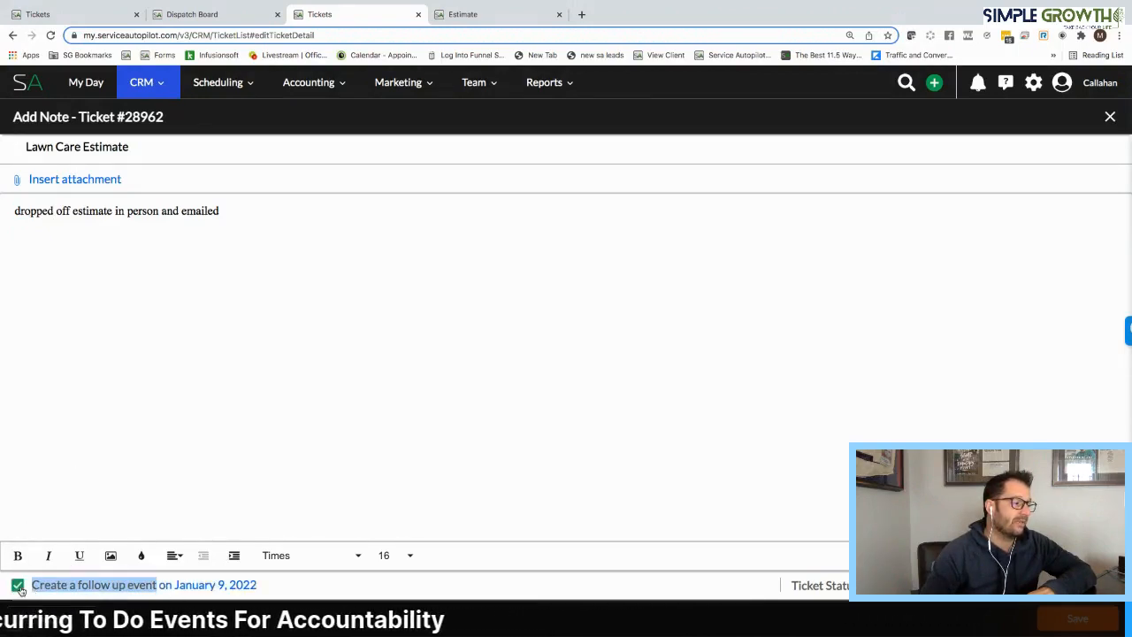
left_click(195, 590)
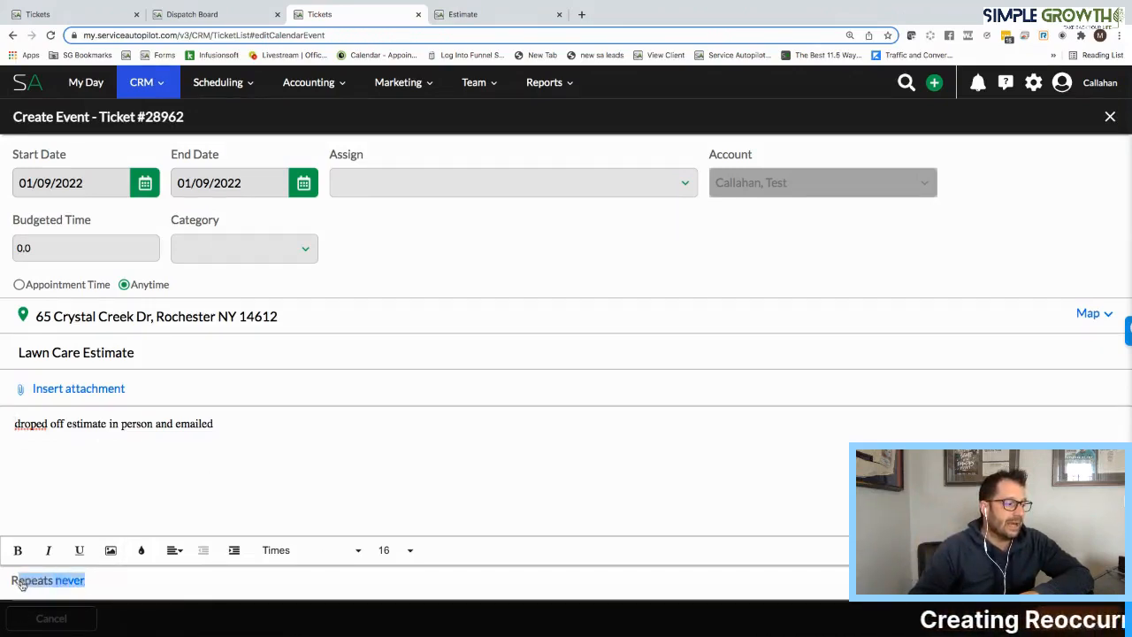
Try a custom repeat for the follow-up event with an interval of 2 weeks, and cancel the repeat settings
left_click(70, 581)
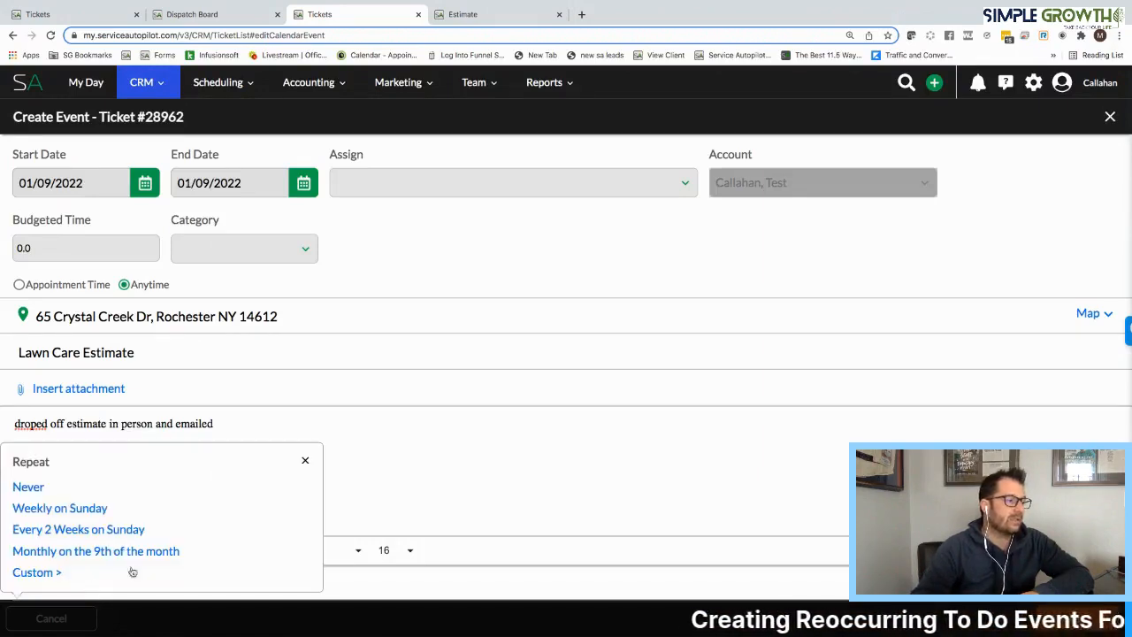
left_click(37, 573)
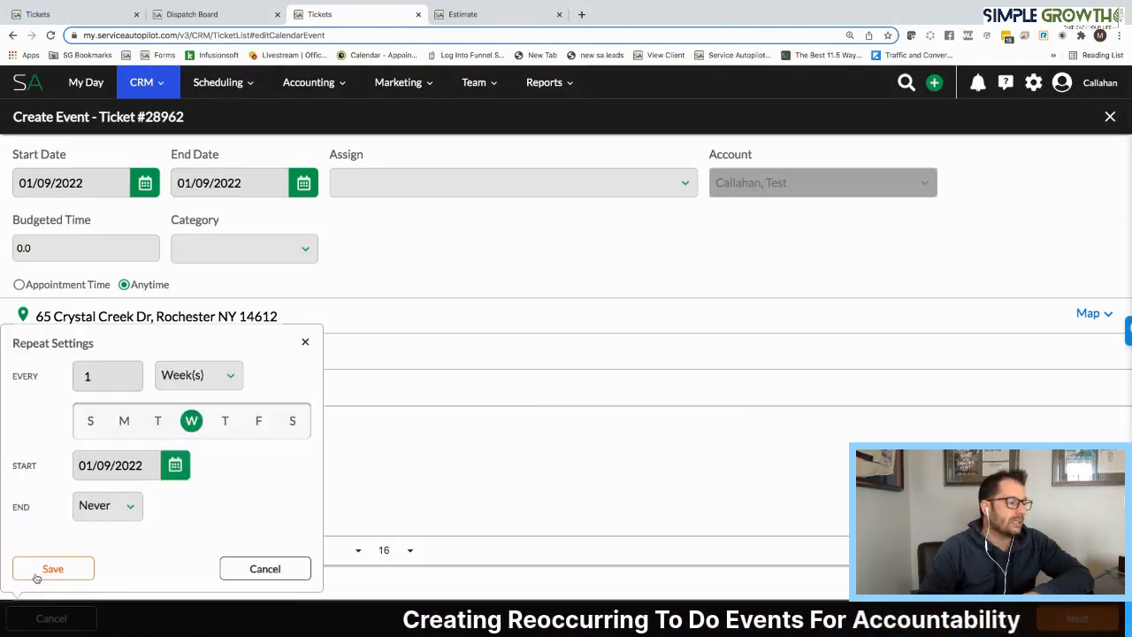
left_click(228, 376)
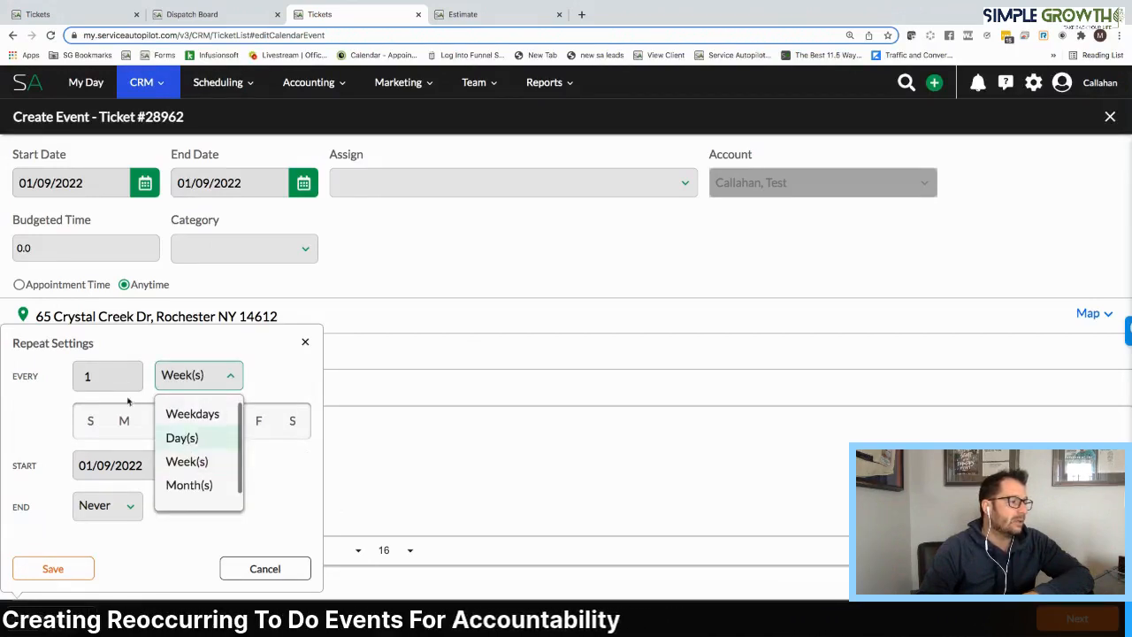
double_click(103, 379)
type("3")
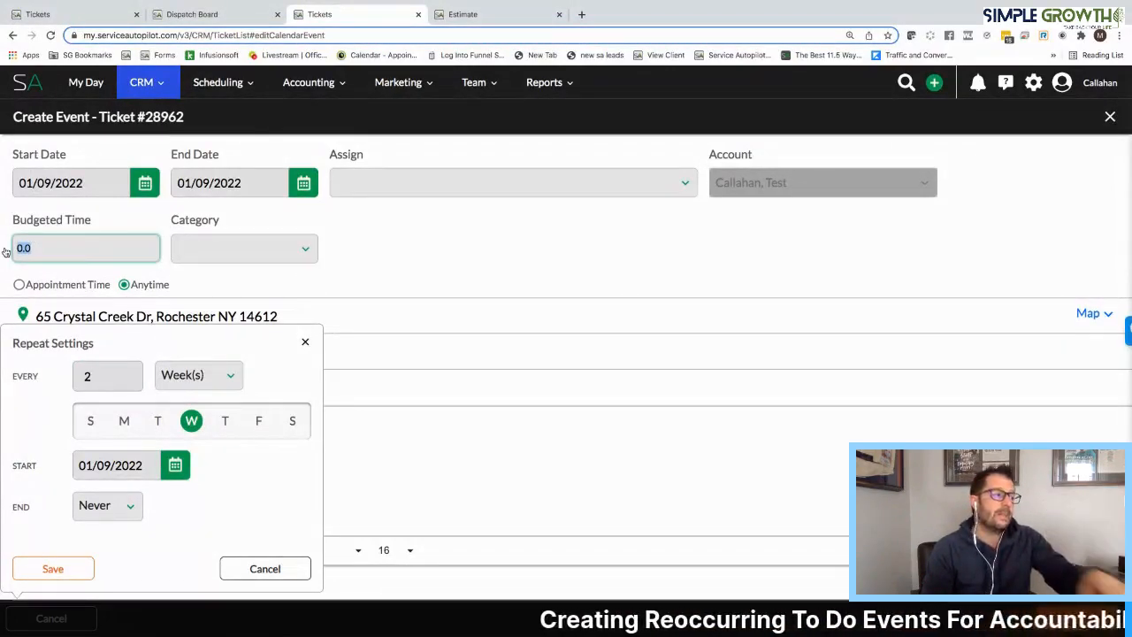
left_click(175, 396)
left_click(246, 570)
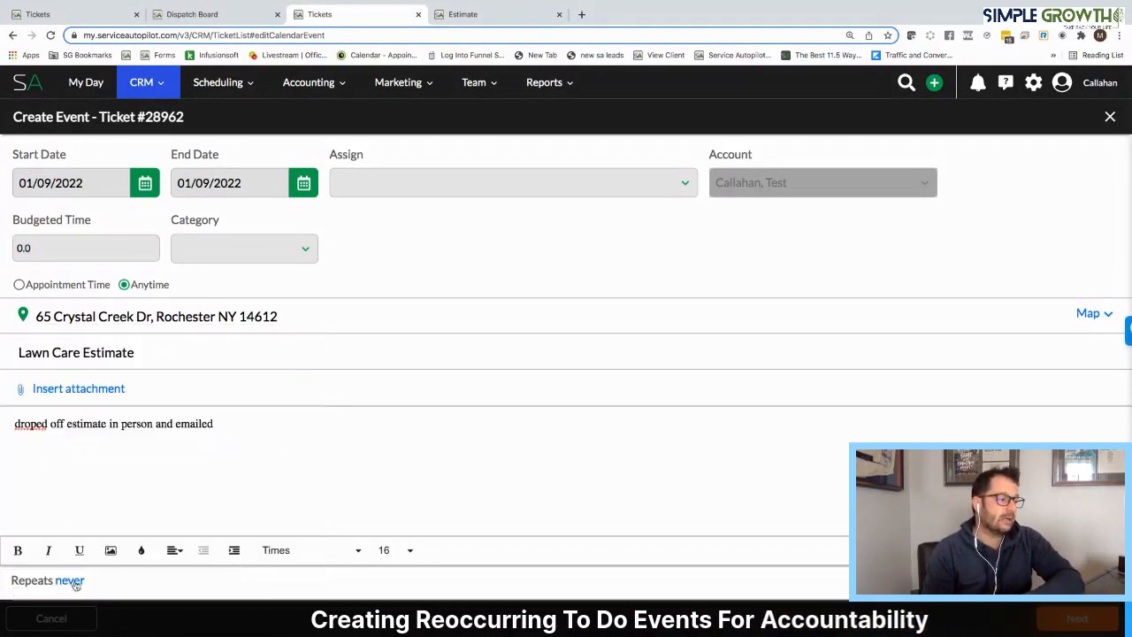
Review the preset and custom repeat options of the follow-up event, and close them without saving
triple_click(71, 586)
left_click(71, 584)
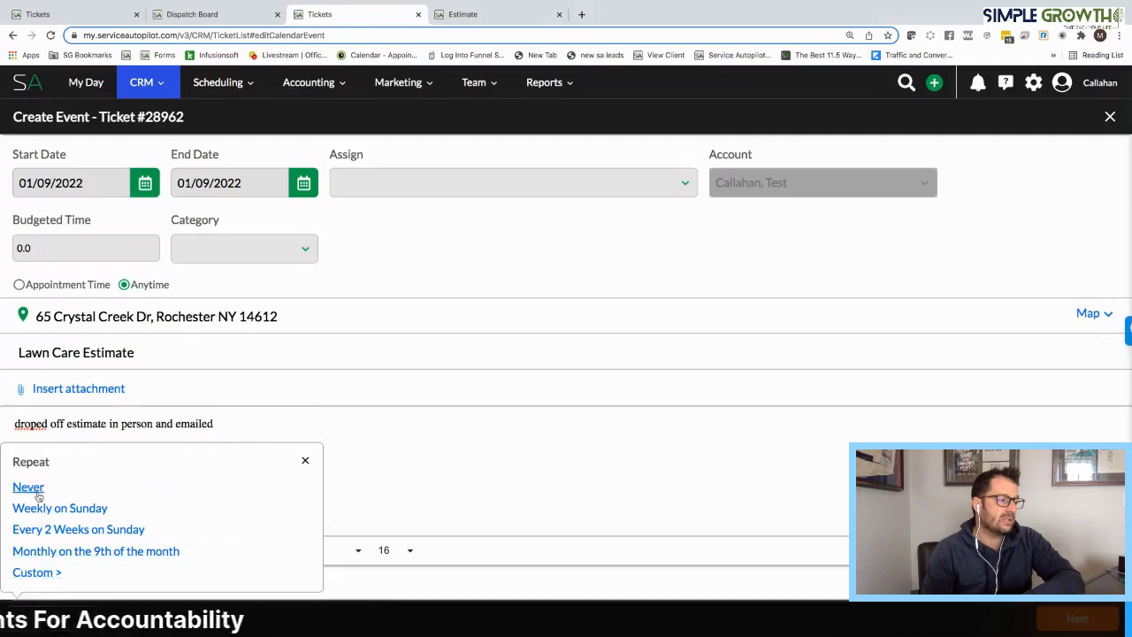
left_click(38, 573)
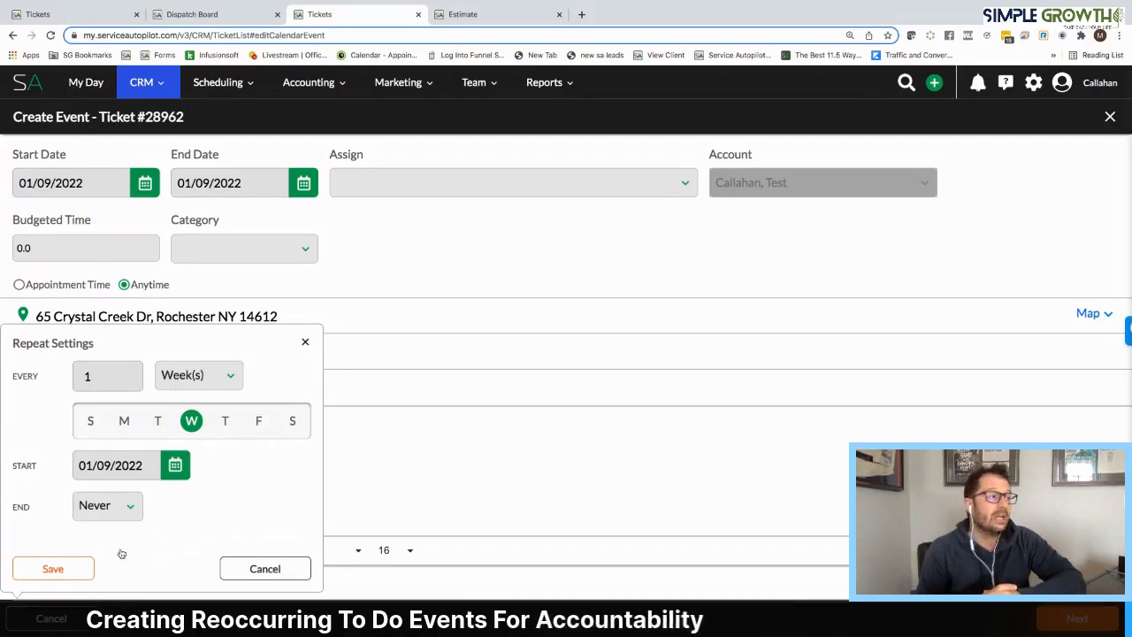
left_click(305, 342)
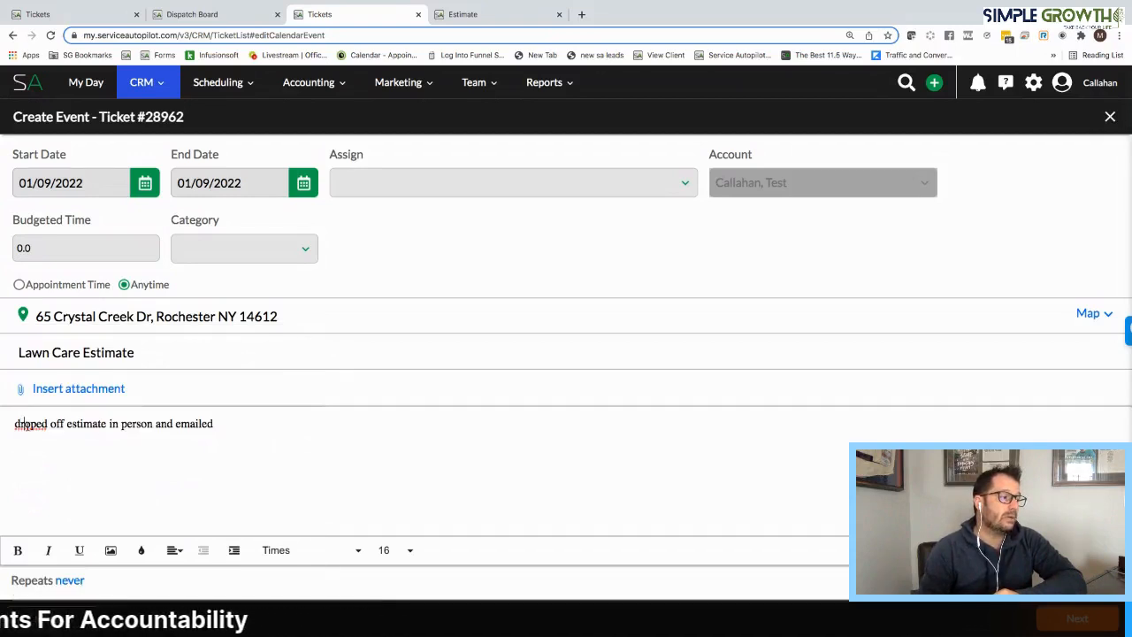